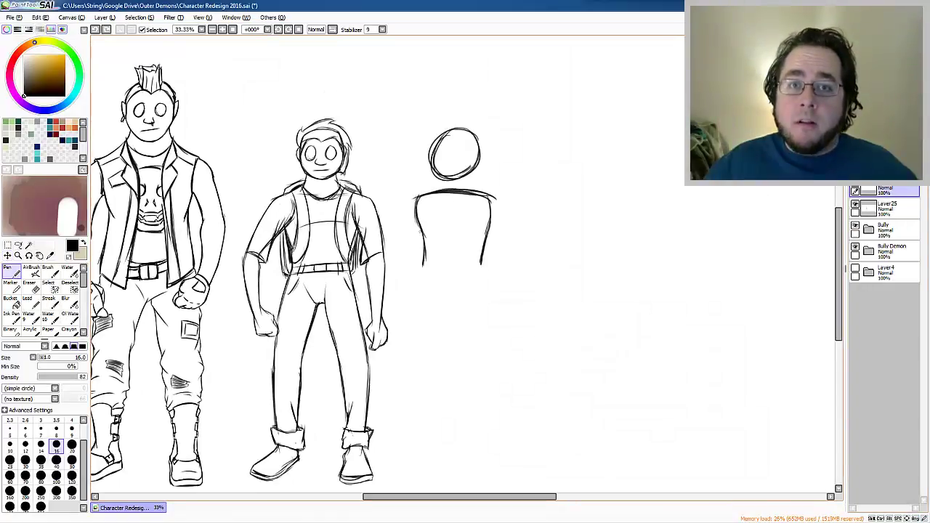
Step: Sketch the third figure's head circle, shoulder line and boxy torso right of the others
left_click_drag(419, 271, 478, 285)
key("Delete")
mouse_move(509, 131)
left_mouse_down()
mouse_move(486, 168)
mouse_move(534, 157)
left_mouse_up()
mouse_move(471, 198)
left_mouse_down()
mouse_move(546, 191)
mouse_move(465, 283)
left_mouse_up()
left_click_drag(538, 192, 535, 285)
left_click_drag(475, 283, 521, 317)
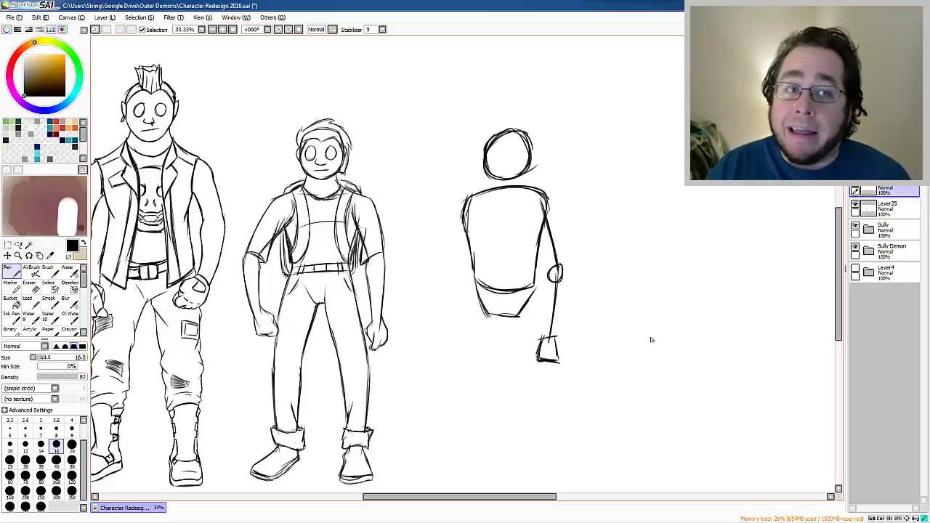
Step: Draw the third figure's leg lines and feet below the torso
left_click_drag(472, 230, 475, 276)
left_click_drag(476, 293, 465, 386)
mouse_move(538, 299)
left_mouse_down()
mouse_move(535, 379)
mouse_move(541, 372)
left_mouse_up()
scroll(651, 339, "down", 3)
left_click_drag(557, 372, 525, 399)
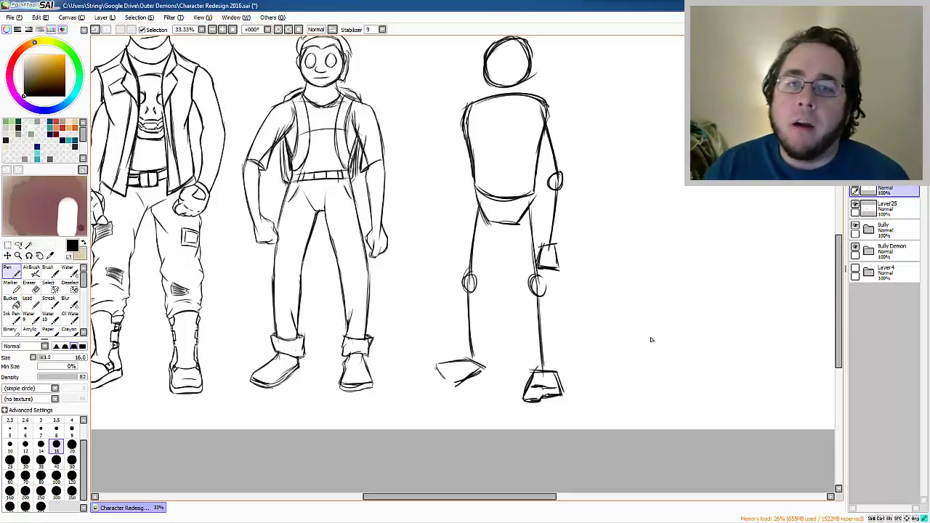
left_click_drag(434, 370, 482, 372)
scroll(651, 339, "up", 2)
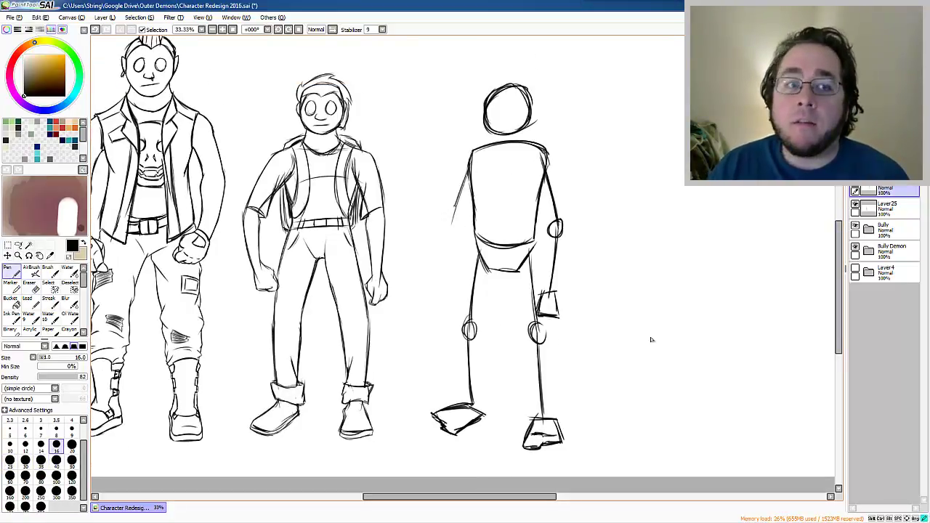
Step: Undo and restore the arm strokes and column of arm ovals to compare versions
scroll(651, 340, "right", 2)
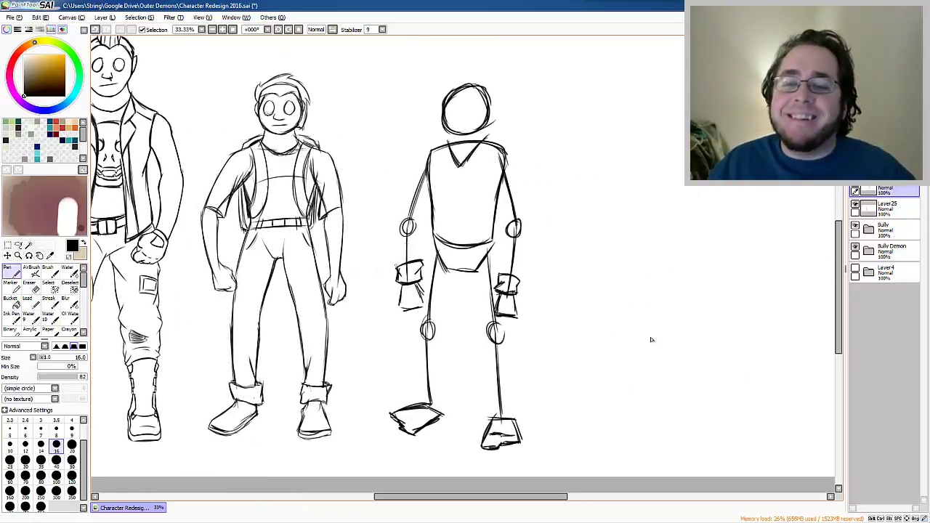
key("ctrl+z")
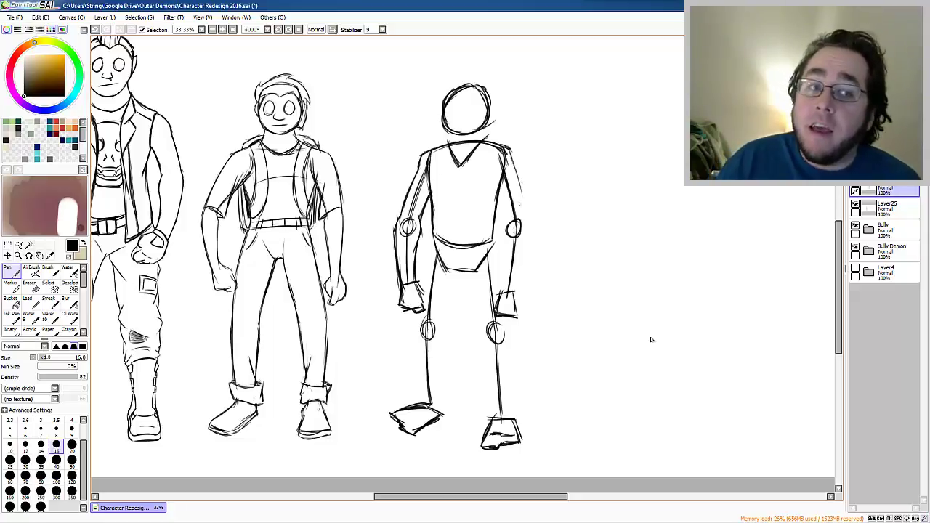
key("ctrl+z")
key("ctrl+z")
key("ctrl+z")
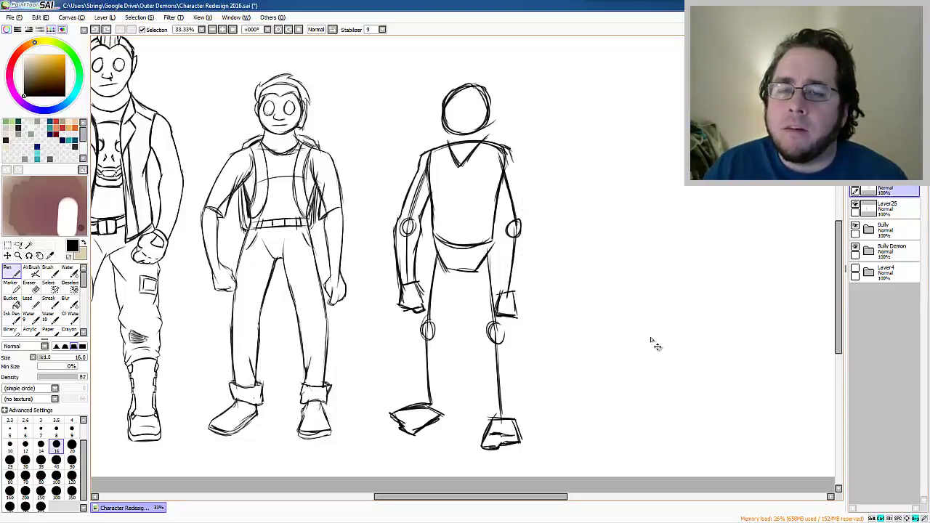
scroll(651, 339, "left", 6)
key("ctrl+y")
key("ctrl+y")
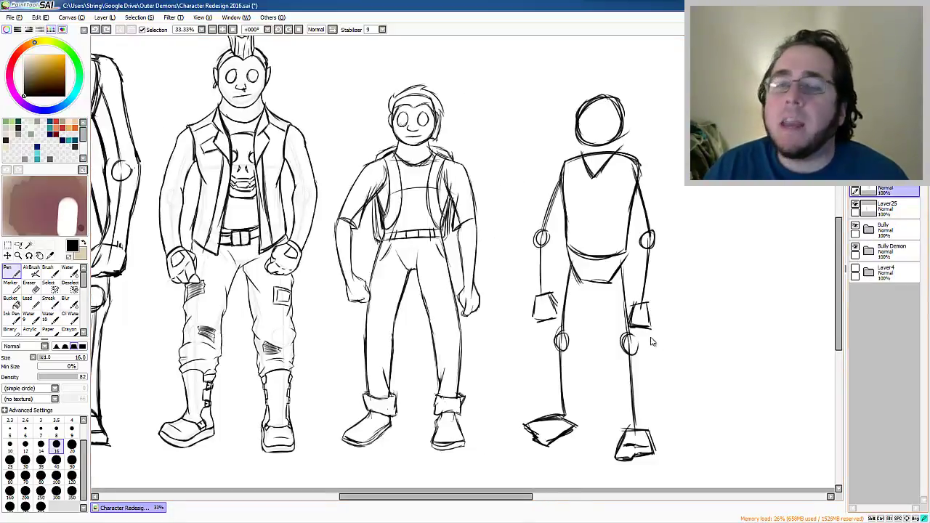
scroll(651, 340, "right", 7)
key("ctrl+y")
key("ctrl+y")
key("ctrl+z")
Step: Remove the stray arm strokes and horizontal chest line, keeping the left arm
key("e")
key("ctrl+z")
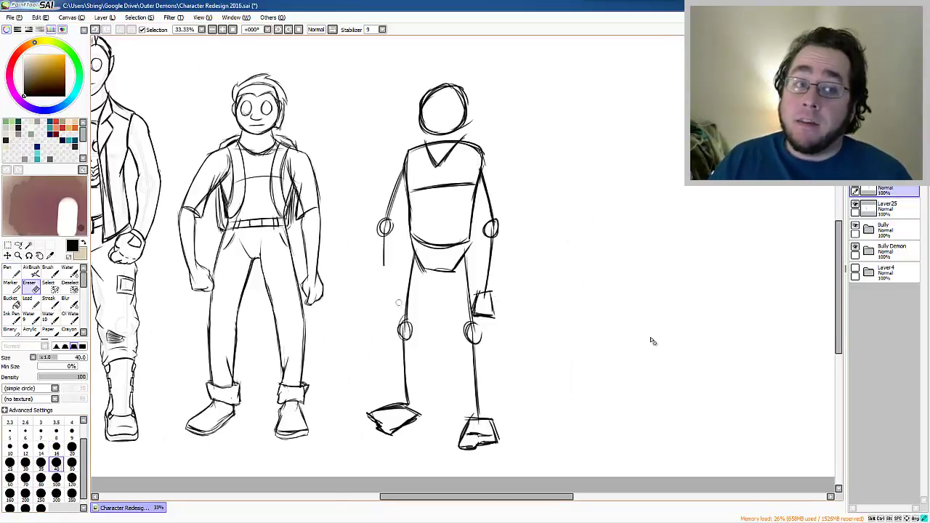
scroll(651, 339, "down", 1)
scroll(651, 339, "left", 2)
key("ctrl+z")
key("n")
key("ctrl+z")
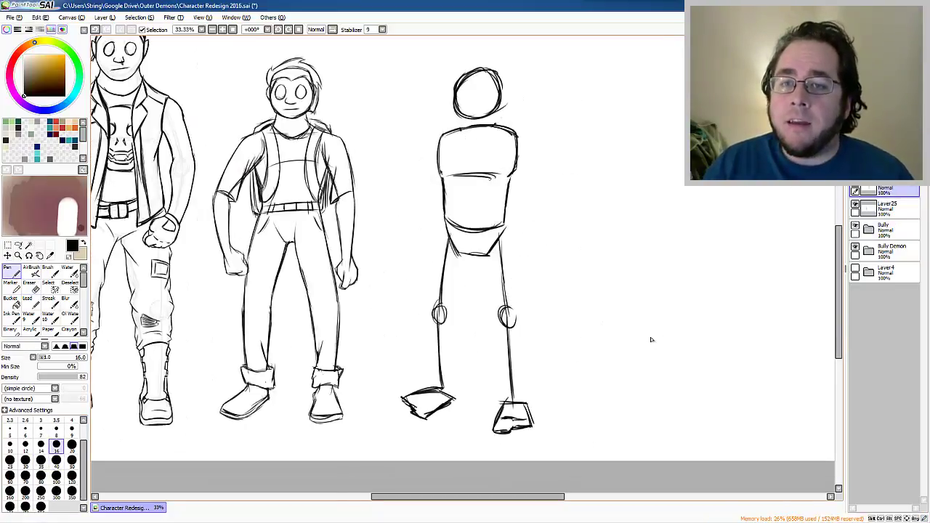
key("ctrl+y")
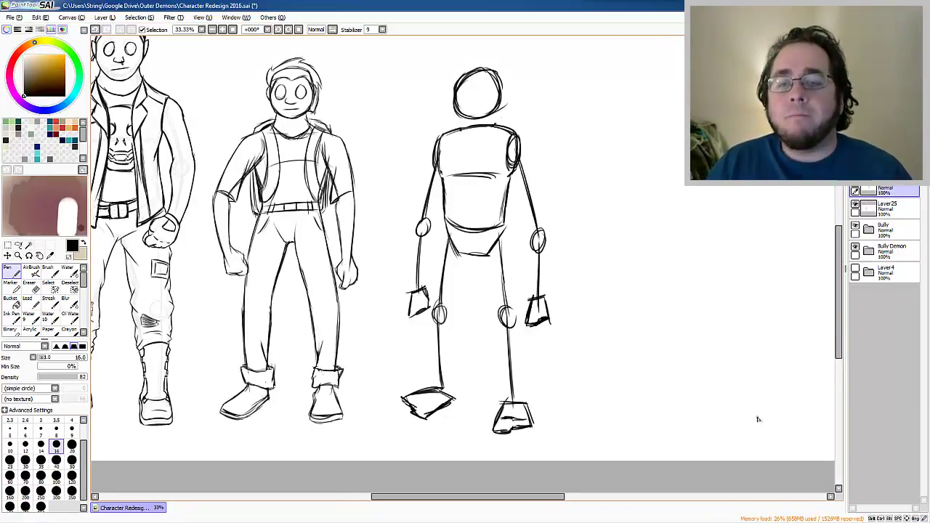
Step: Lasso the arms and torso and transform them into a reshaped pose
mouse_move(405, 52)
left_mouse_down()
mouse_move(446, 339)
mouse_move(407, 305)
left_mouse_up()
key("ctrl+t")
key("Return")
key("e")
key("n")
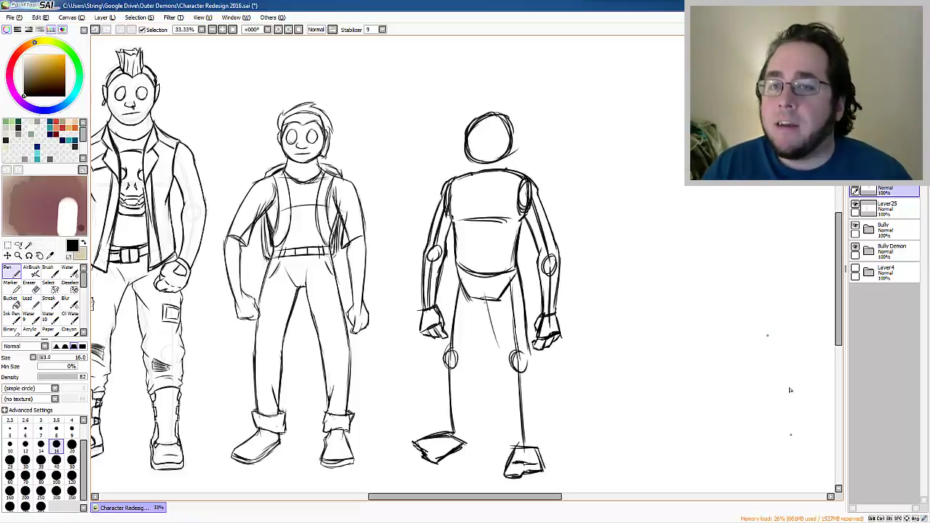
Step: Extend both legs down toward the feet and darken the left leg and foot
left_click_drag(483, 293, 506, 365)
left_click_drag(501, 341, 518, 447)
left_click_drag(530, 337, 534, 420)
left_click_drag(451, 335, 442, 436)
left_click_drag(465, 372, 460, 436)
left_click_drag(457, 413, 466, 452)
Step: Erase part of the head circle so it can be redrawn
key("e")
mouse_move(468, 153)
left_mouse_down()
mouse_move(511, 142)
mouse_move(502, 109)
left_mouse_up()
key("n")
key("e")
key("n")
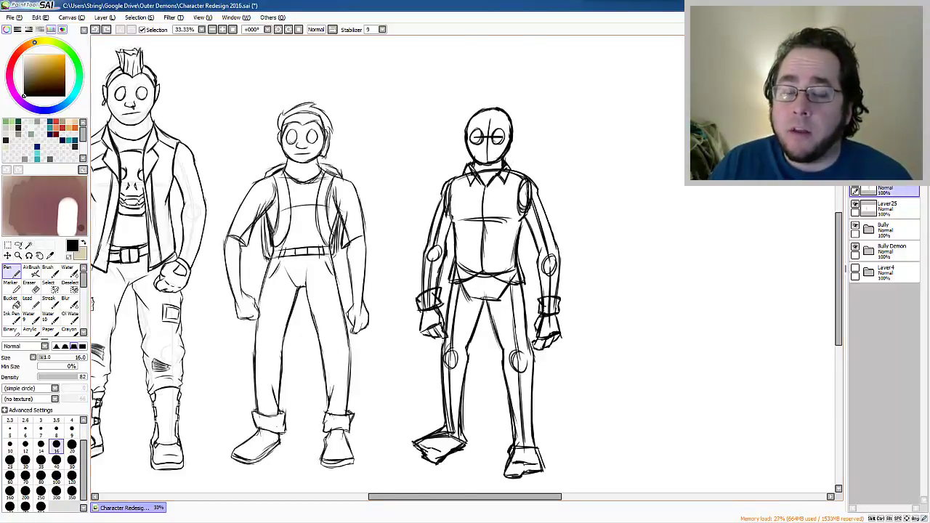
Step: Redraw the faint left foot as a solid shoe with an ankle stroke
scroll(599, 461, "up", 1)
scroll(591, 198, "down", 5)
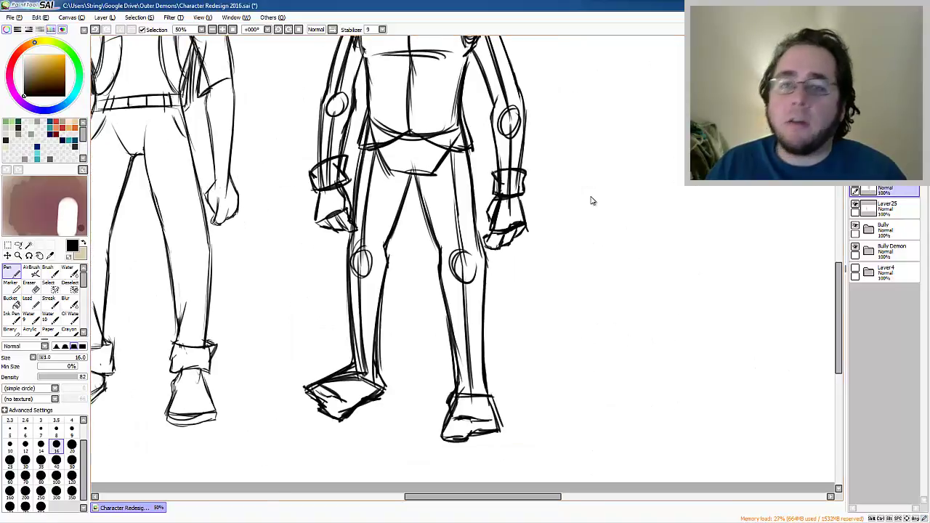
mouse_move(433, 283)
left_mouse_down()
mouse_move(388, 310)
mouse_move(426, 324)
mouse_move(468, 303)
left_mouse_up()
left_click_drag(427, 272, 443, 282)
Step: Erase leftover leg lines overlapping the left shoe
key("e")
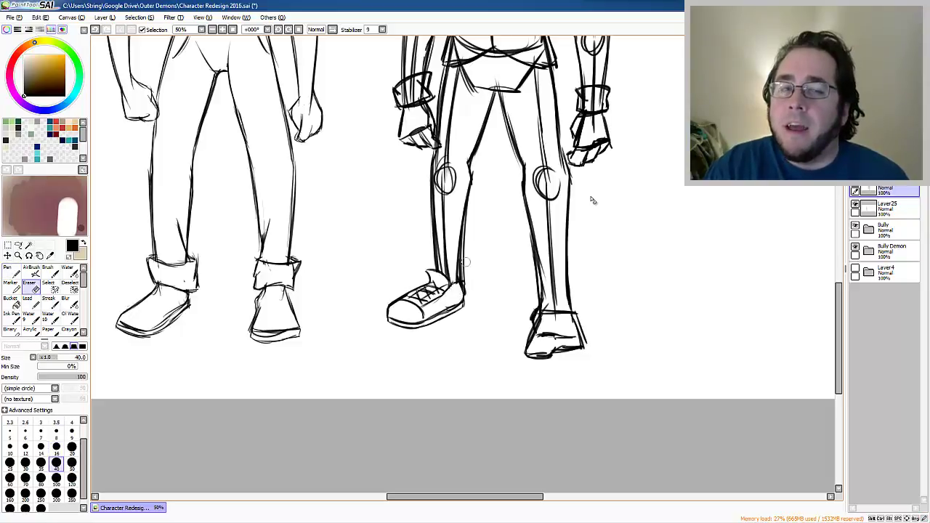
left_click_drag(591, 201, 569, 270)
left_click_drag(410, 323, 436, 321)
left_click_drag(414, 336, 442, 332)
key("n")
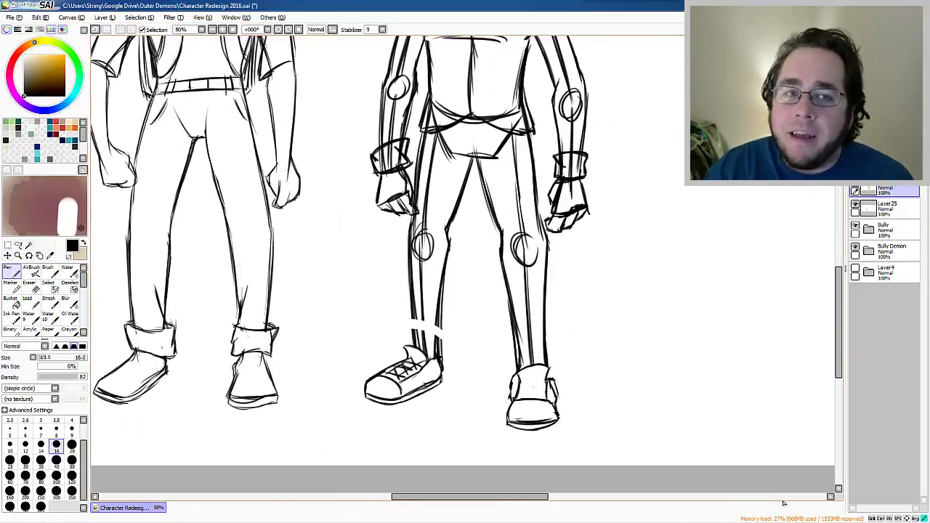
Step: Add laces to the right shoe and rolled pant cuffs at both ankles, then zoom out
left_click_drag(514, 374, 513, 401)
left_click_drag(554, 377, 555, 407)
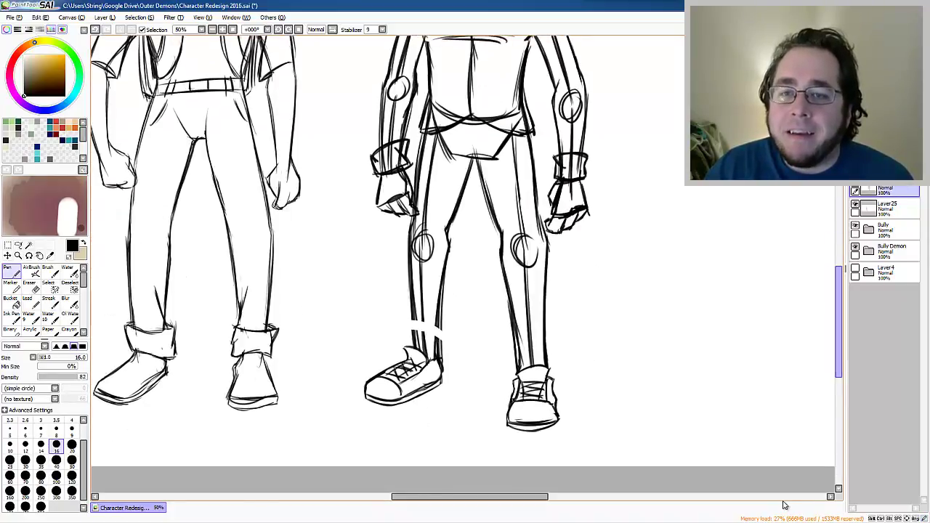
mouse_move(425, 317)
left_mouse_down()
mouse_move(446, 335)
mouse_move(444, 356)
mouse_move(430, 356)
mouse_move(443, 338)
mouse_move(410, 327)
mouse_move(437, 333)
left_mouse_up()
left_click_drag(440, 309, 446, 326)
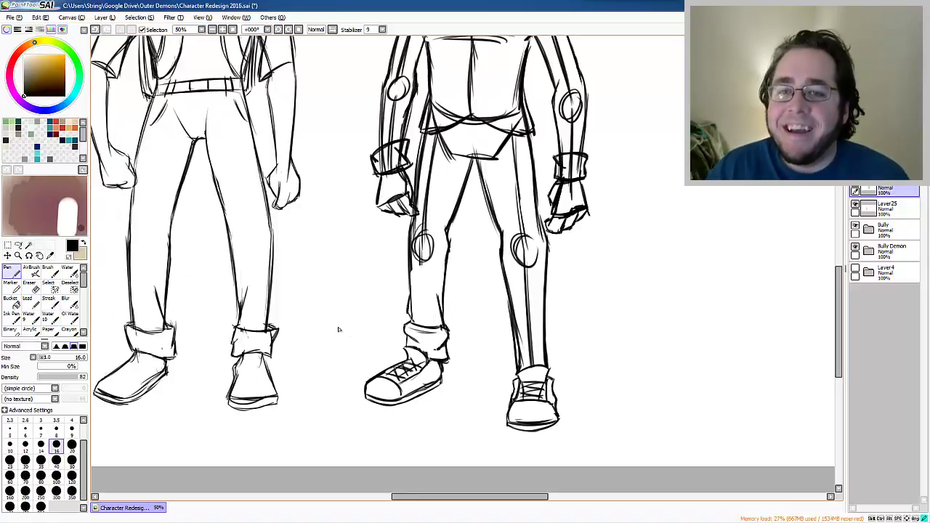
left_click_drag(614, 297, 608, 327)
left_click_drag(507, 362, 534, 400)
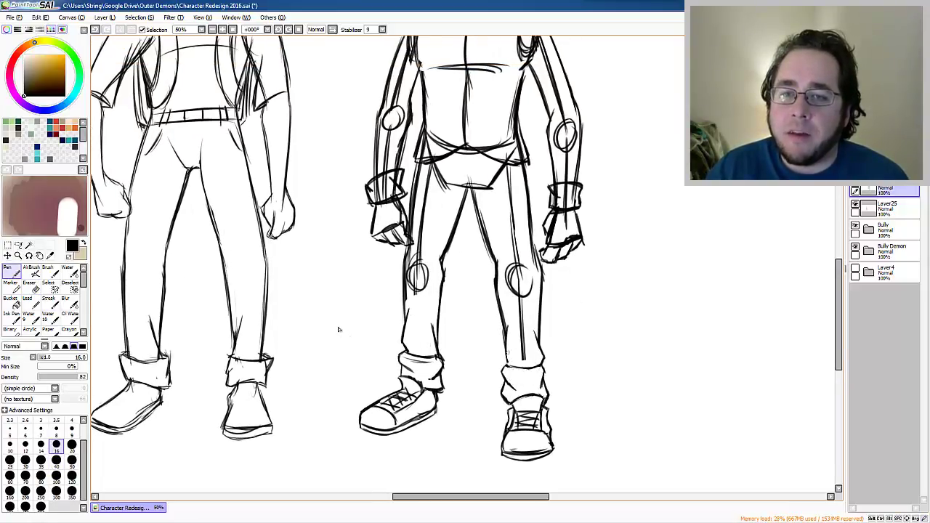
key("ctrl+minus")
Step: Erase part of the centre shirt line
scroll(840, 251, "right", 2)
key("n")
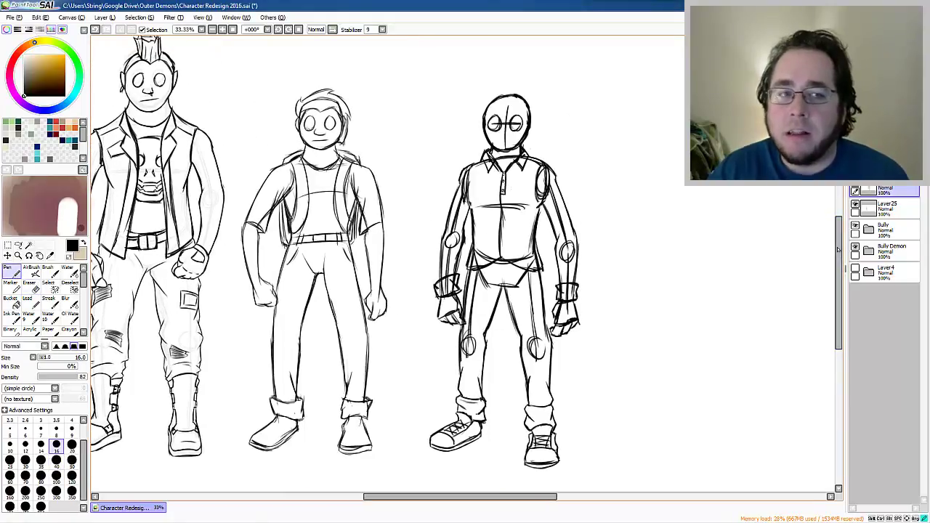
key("e")
left_click_drag(500, 217, 500, 258)
key("n")
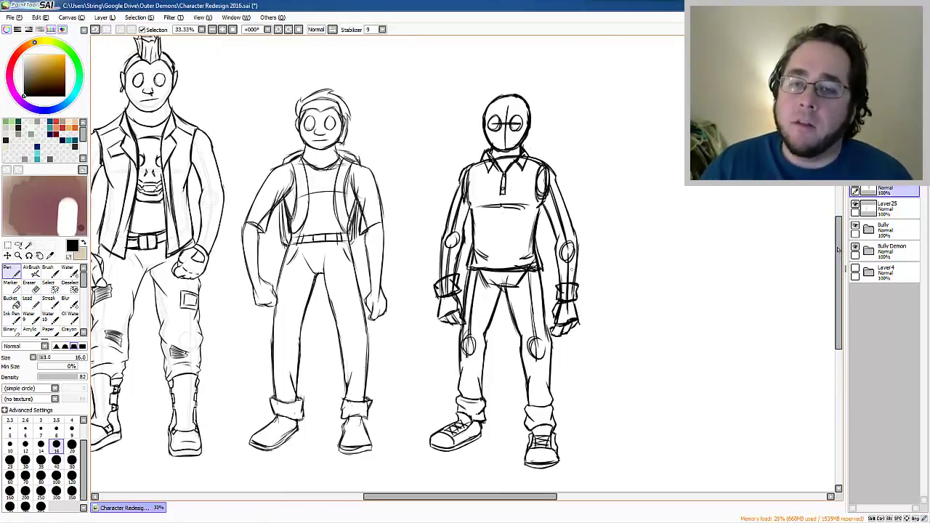
Step: Draw lines down both torso sides and short strokes on each shoulder
scroll(513, 164, "up", 3)
mouse_move(550, 149)
left_mouse_down()
mouse_move(563, 336)
mouse_move(553, 339)
left_mouse_up()
mouse_move(421, 153)
left_mouse_down()
mouse_move(414, 283)
mouse_move(402, 334)
left_mouse_up()
left_click_drag(445, 183, 412, 327)
left_click_drag(398, 168, 433, 144)
left_click_drag(527, 133, 562, 150)
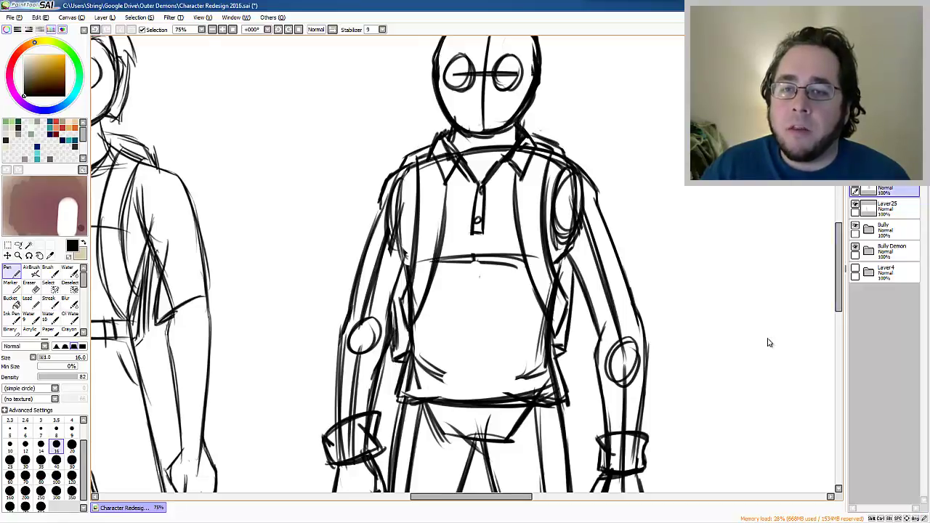
Step: Erase stray strokes around the left fist
key("e")
scroll(385, 282, "down", 5)
scroll(768, 340, "up", 1)
scroll(768, 341, "up", 2)
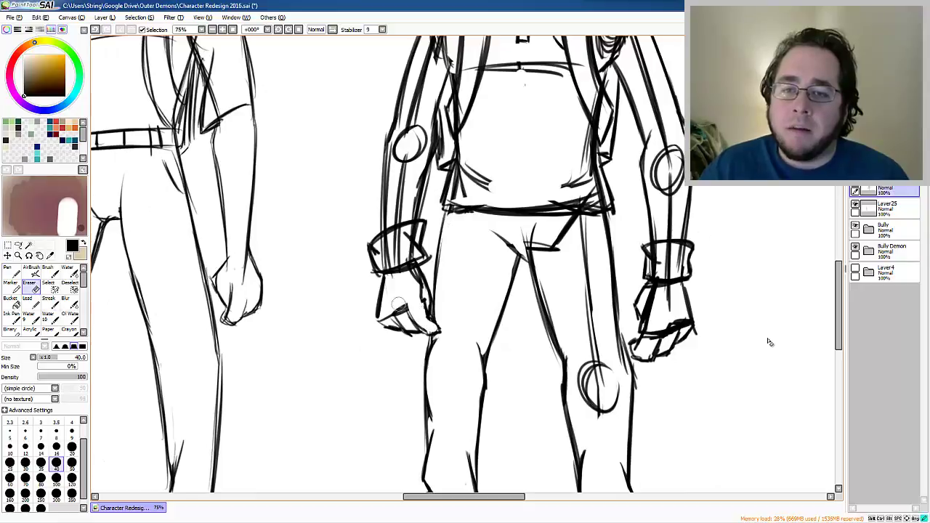
mouse_move(403, 319)
left_mouse_down()
mouse_move(385, 282)
mouse_move(403, 278)
mouse_move(375, 283)
left_mouse_up()
key("n")
Step: Erase the sleeve lines near the left shoulder
scroll(417, 274, "up", 1)
key("e")
scroll(373, 311, "up", 3)
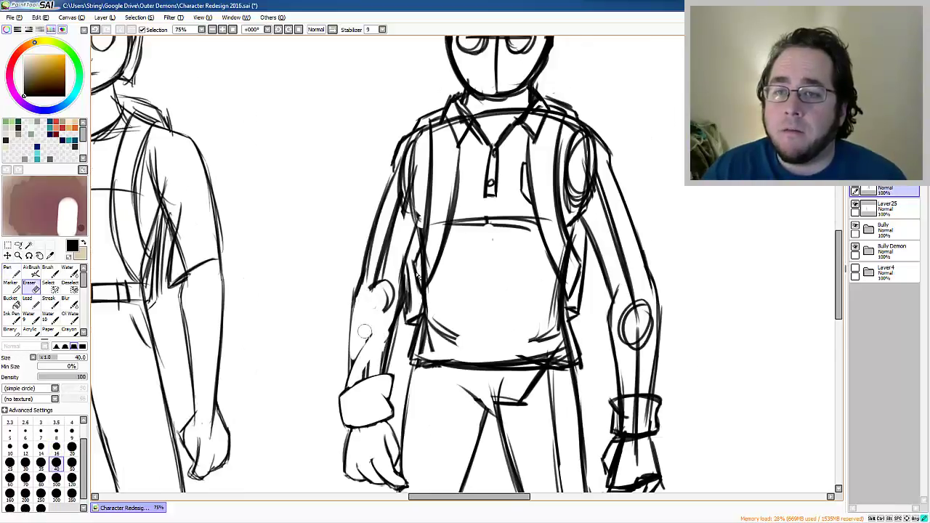
mouse_move(407, 138)
left_mouse_down()
mouse_move(423, 155)
mouse_move(406, 178)
mouse_move(411, 250)
left_mouse_up()
key("n")
key("e")
scroll(415, 275, "up", 2)
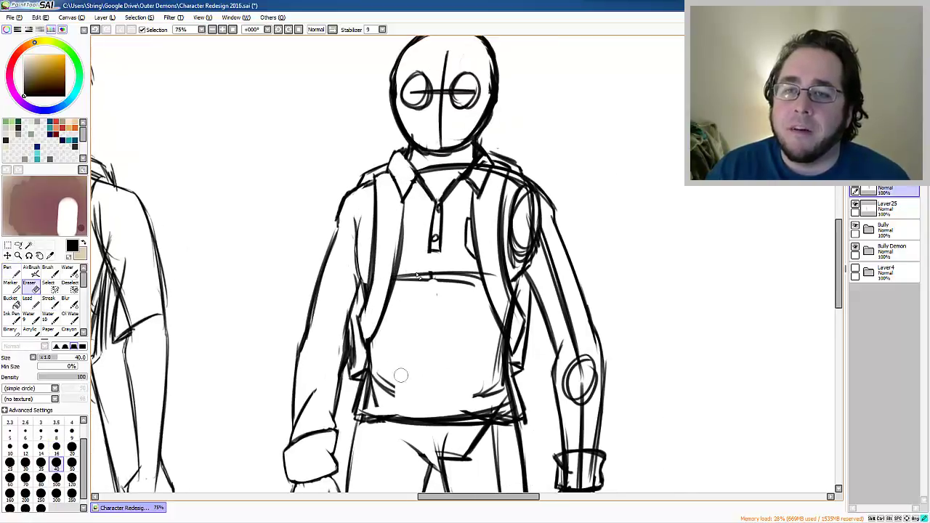
Step: Trim the left end of the belt line and strokes near the left strap
key("n")
mouse_move(377, 417)
left_mouse_down()
mouse_move(359, 408)
mouse_move(385, 420)
left_mouse_up()
key("e")
left_click_drag(357, 314, 340, 369)
Step: Touch up the strap and sleeve strokes on the left side, alternating pen and eraser
scroll(373, 311, "right", 3)
scroll(373, 311, "up", 2)
left_click_drag(378, 311, 314, 309)
scroll(341, 311, "right", 3)
left_click_drag(349, 284, 342, 363)
key("n")
mouse_move(327, 185)
left_mouse_down()
mouse_move(297, 205)
mouse_move(263, 187)
left_mouse_up()
key("e")
scroll(418, 277, "down", 2)
mouse_move(367, 145)
left_mouse_down()
mouse_move(342, 240)
mouse_move(385, 218)
left_mouse_up()
left_click_drag(377, 218, 415, 356)
scroll(417, 275, "down", 1)
Step: Freely transform the right arm into a new position
key("n")
scroll(417, 274, "left", 2)
scroll(417, 275, "down", 1)
key("ctrl+t")
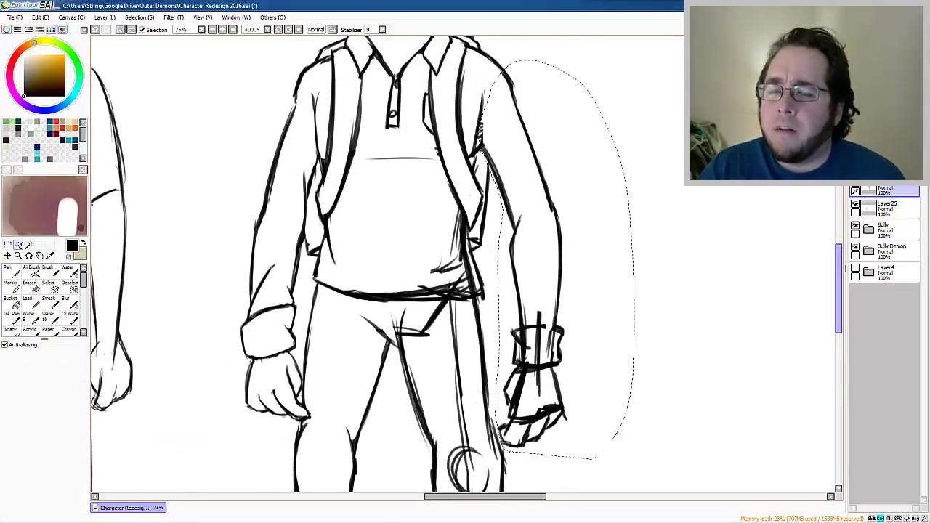
key("Return")
scroll(518, 247, "up", 1)
scroll(518, 247, "right", 1)
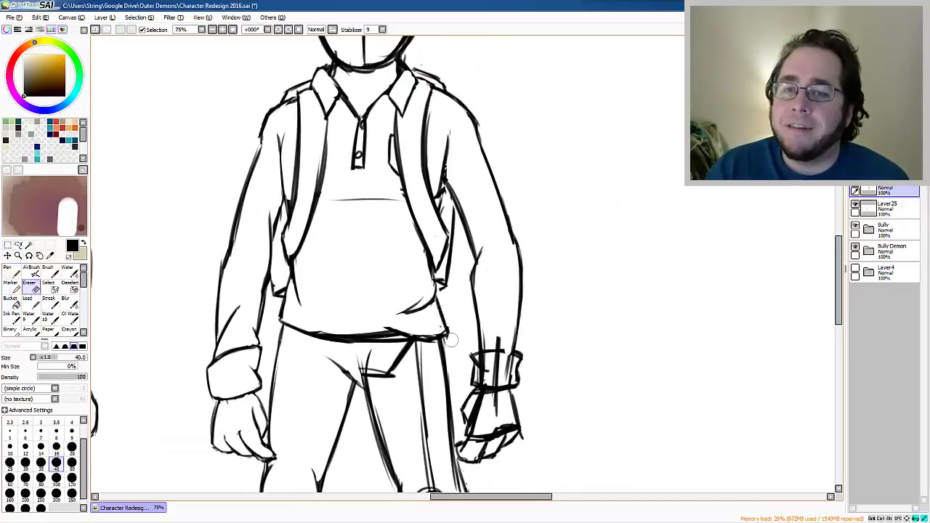
scroll(383, 336, "up", 1)
scroll(393, 313, "down", 1)
scroll(393, 312, "left", 1)
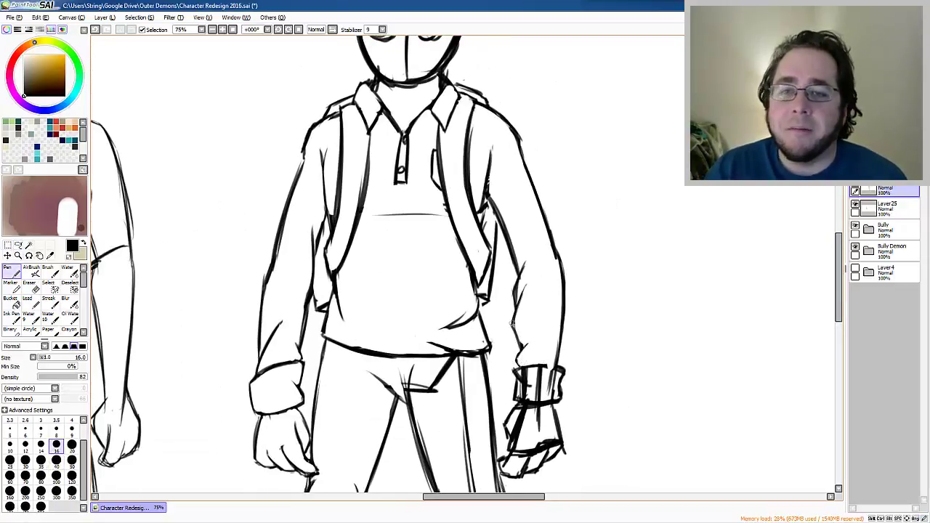
Step: Erase the strokes inside the right-hand cuff and redraw it
key("e")
mouse_move(523, 370)
left_mouse_down()
mouse_move(552, 396)
mouse_move(564, 367)
left_mouse_up()
key("n")
scroll(465, 261, "down", 2)
scroll(465, 262, "left", 3)
scroll(465, 262, "right", 1)
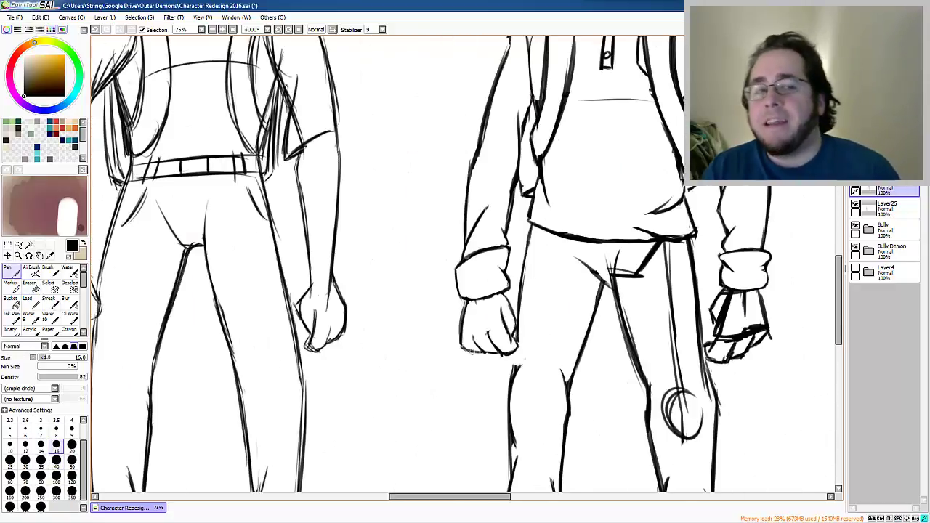
scroll(508, 349, "right", 3)
scroll(509, 349, "up", 1)
Step: Refine the right hand with short clean strokes and eraser touch-ups
key("e")
mouse_move(480, 333)
left_mouse_down()
mouse_move(494, 364)
mouse_move(530, 371)
left_mouse_up()
key("n")
scroll(541, 488, "right", 3)
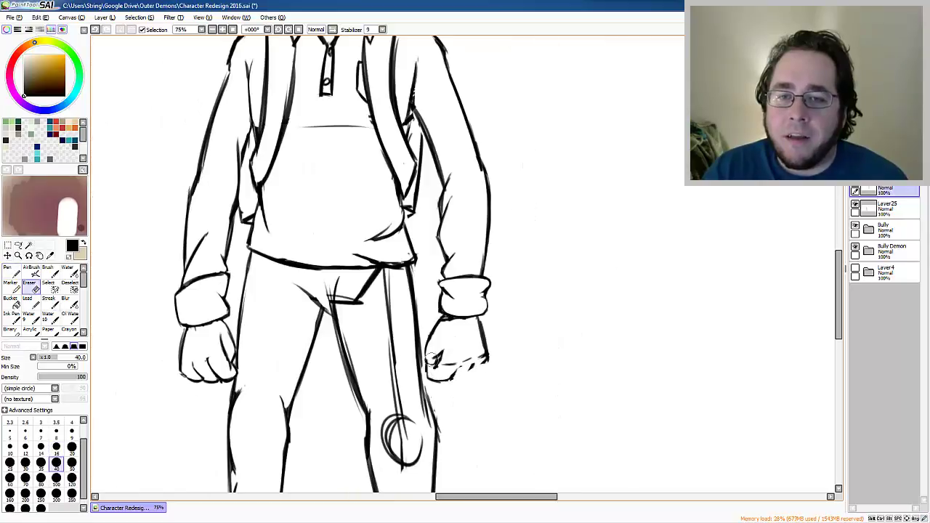
mouse_move(439, 362)
left_mouse_down()
mouse_move(421, 387)
mouse_move(431, 396)
left_mouse_up()
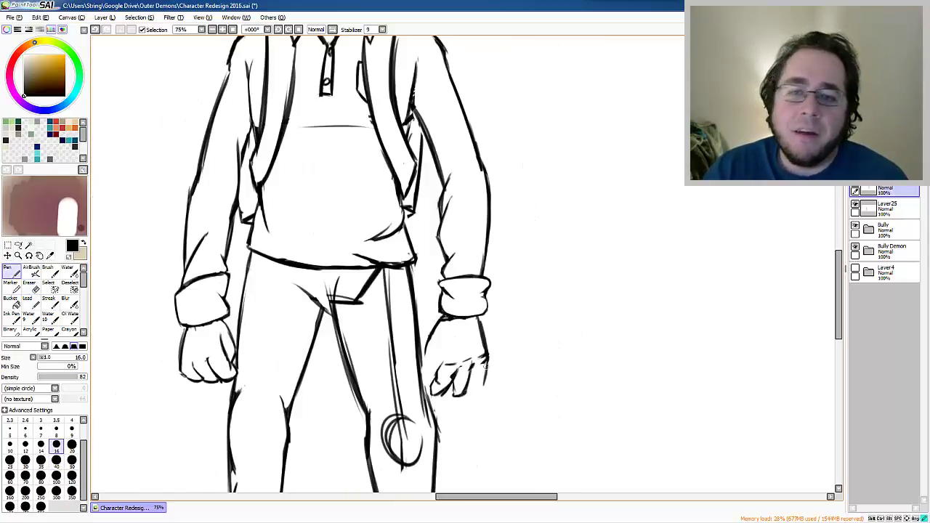
scroll(474, 367, "left", 4)
scroll(509, 341, "right", 4)
Step: Erase the backpack boy's eye, centre and leg guide lines with the Eraser
key("e")
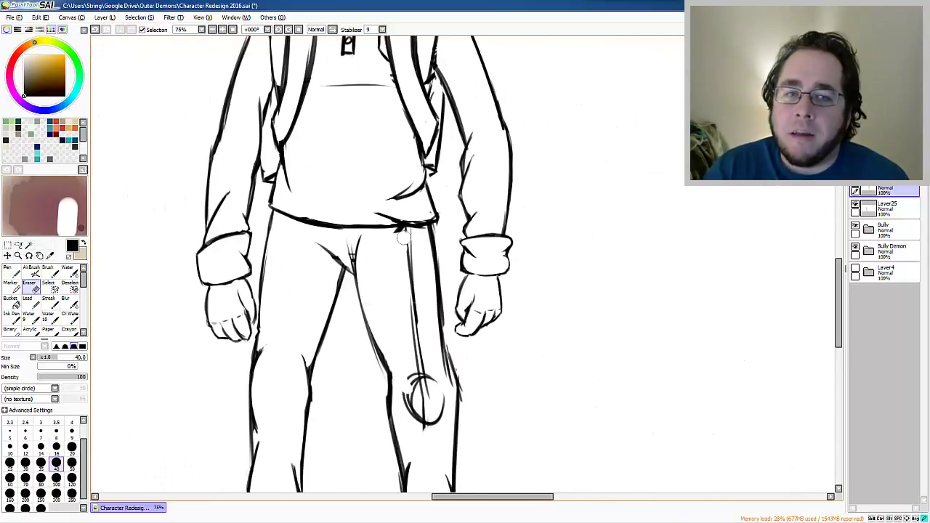
left_click_drag(410, 234, 426, 407)
scroll(436, 305, "down", 2)
scroll(446, 240, "up", 5)
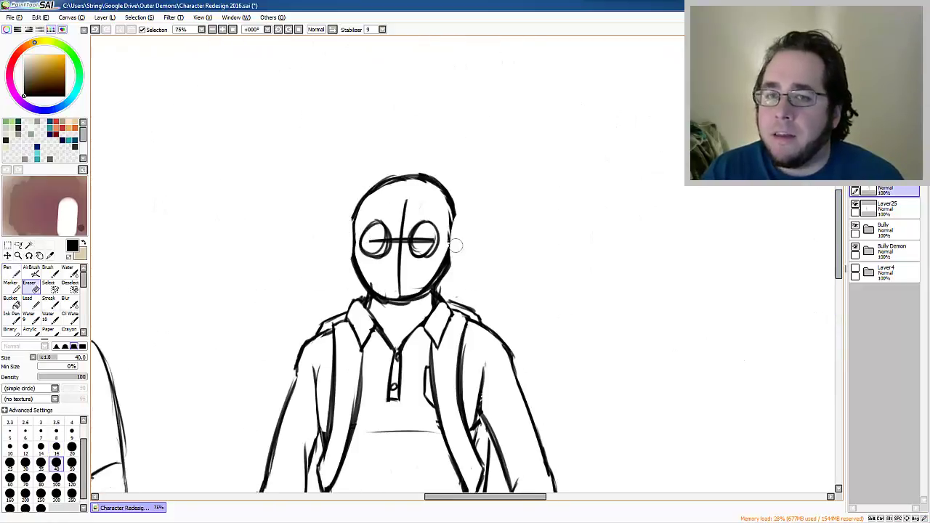
mouse_move(451, 226)
left_mouse_down()
mouse_move(363, 262)
mouse_move(422, 247)
left_mouse_up()
scroll(436, 290, "left", 3)
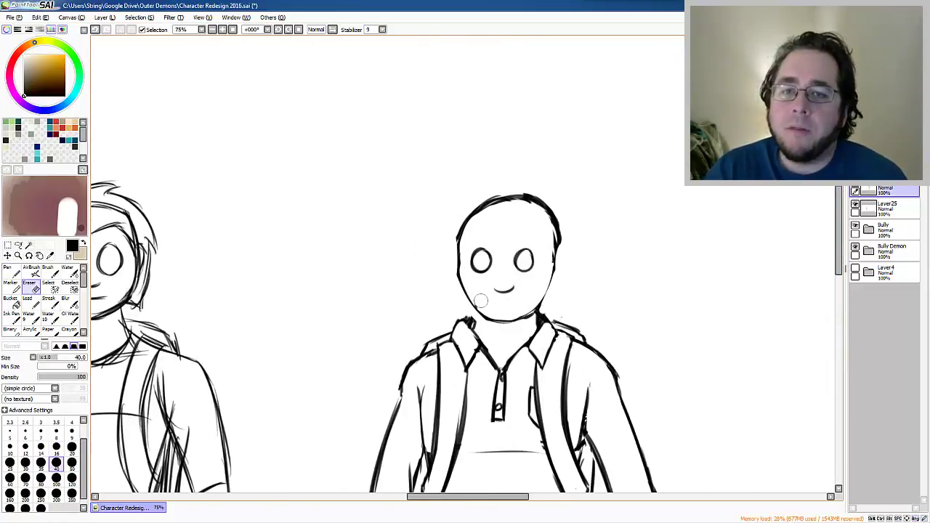
scroll(481, 298, "left", 4)
Step: Return to the Pen, recentre on the boy's face and undo the last stroke
key("n")
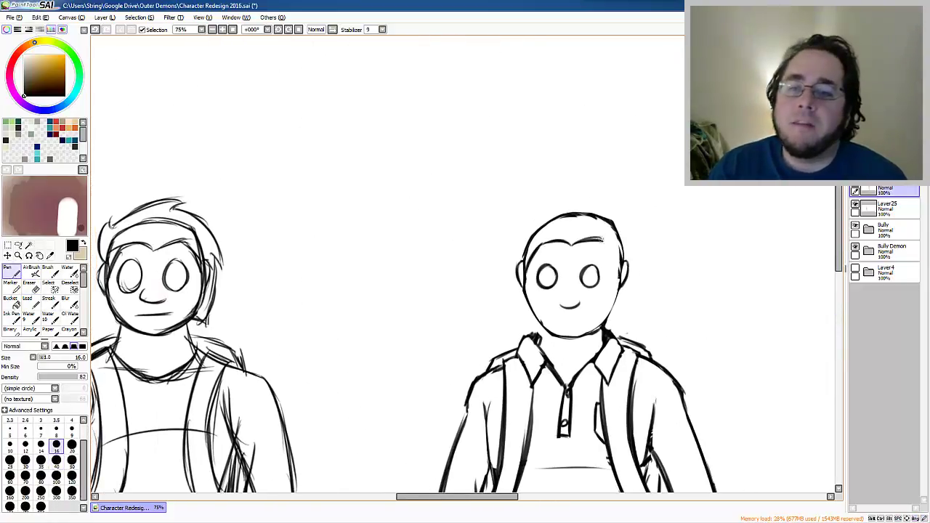
scroll(602, 238, "down", 3)
key("e")
key("n")
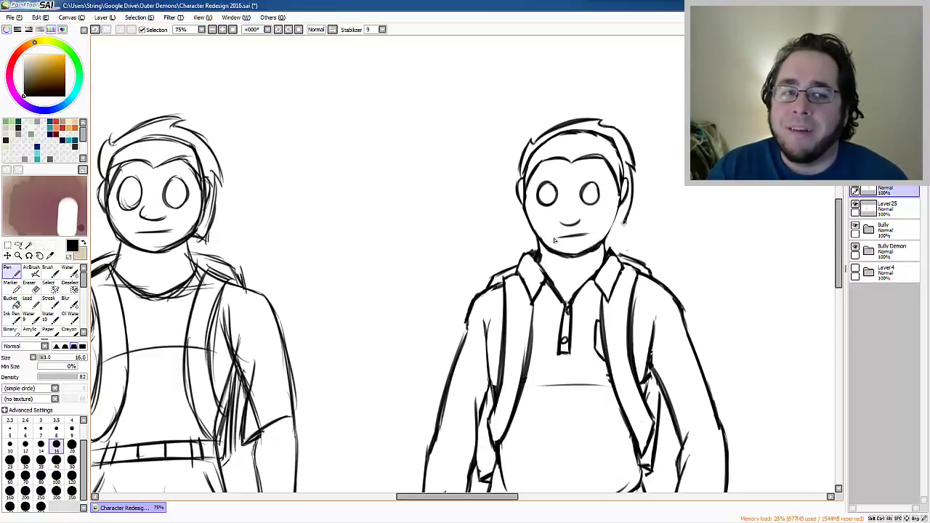
key("e")
key("n")
left_click_drag(576, 216, 554, 241)
key("ctrl+z")
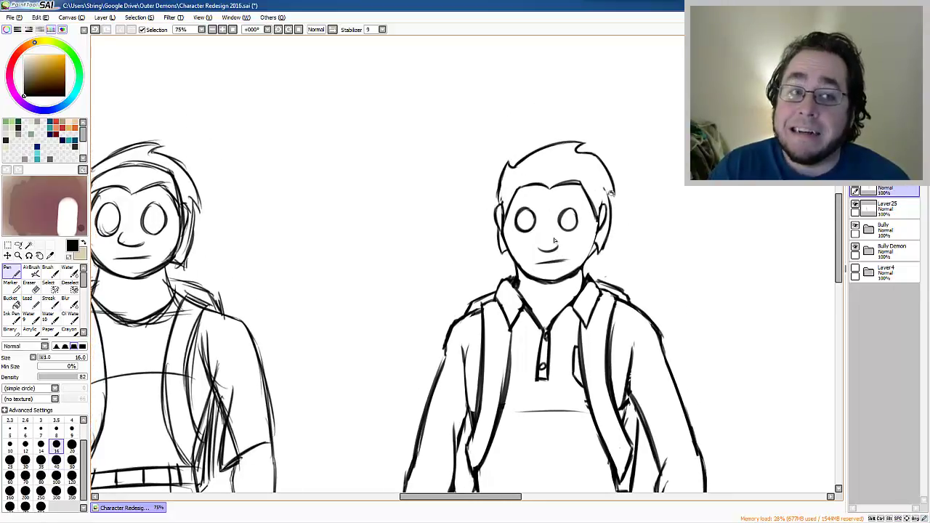
scroll(554, 241, "down", 5)
Step: Zoom out to the whole lineup and add a new layer inside the Bully Demon folder
key("ctrl+minus")
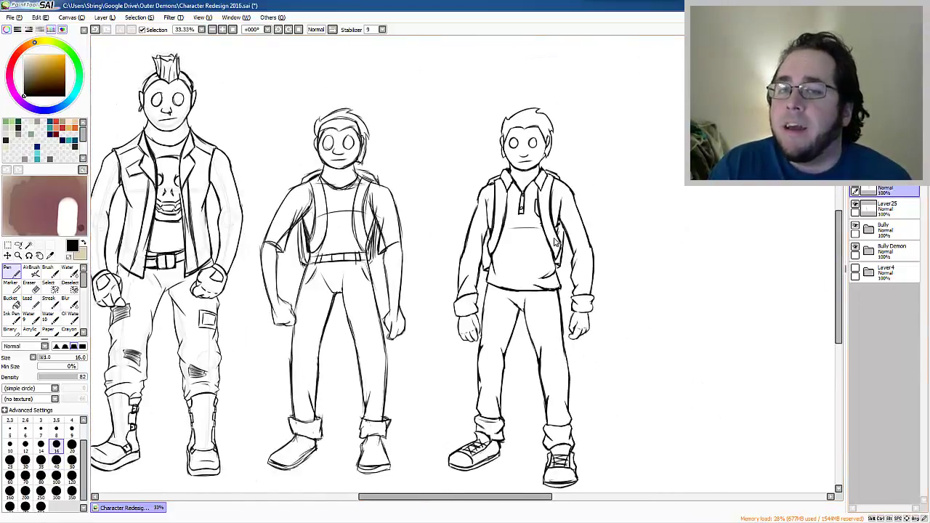
key("Return")
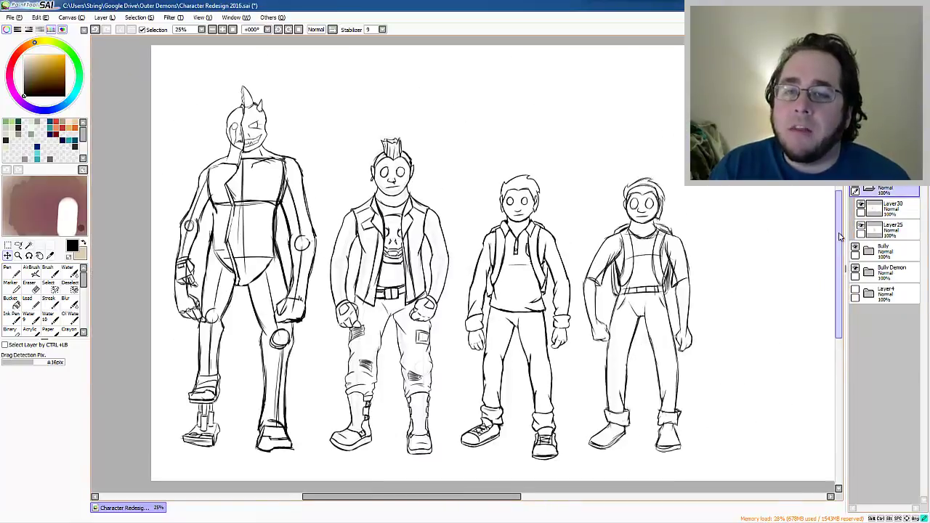
left_click(861, 250)
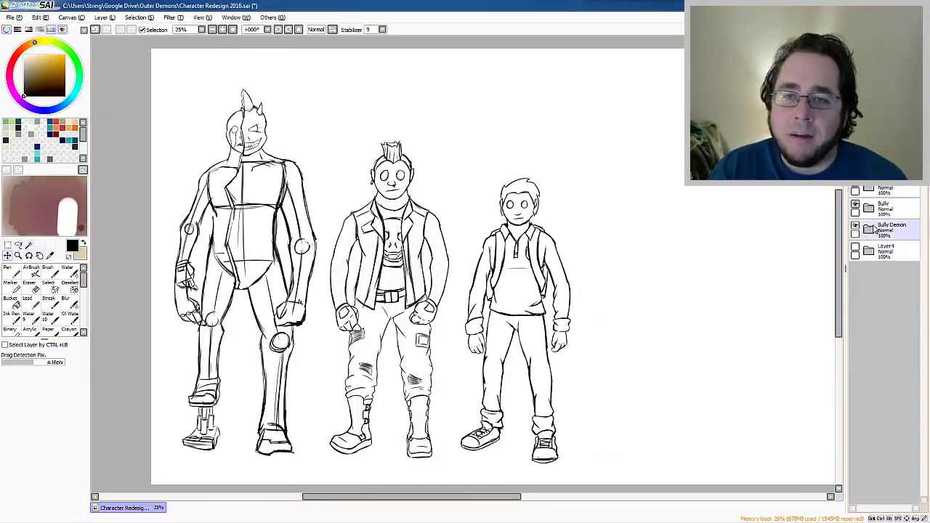
left_click(861, 251)
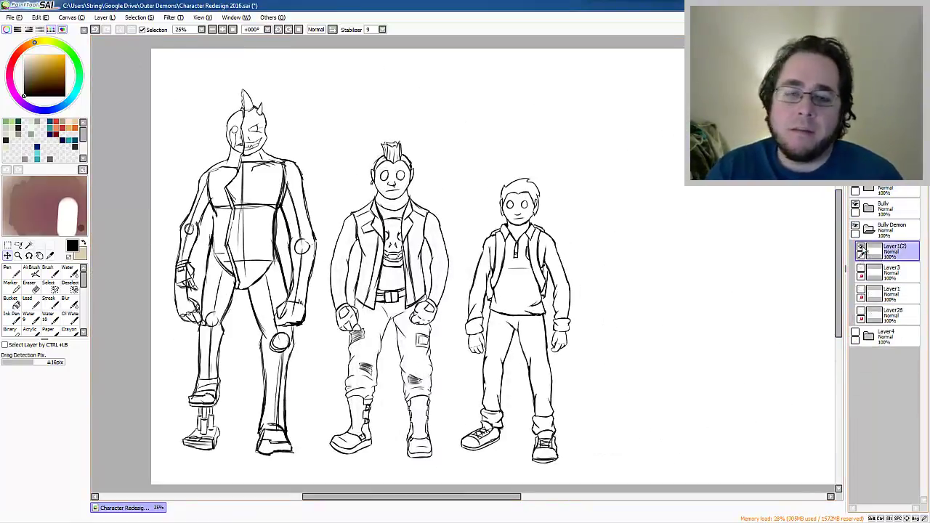
Step: Clean the demon's shoulder, torso and doubled chest lines, then ink a new curved chest line
scroll(407, 291, "up", 1)
scroll(436, 327, "down", 3)
key("e")
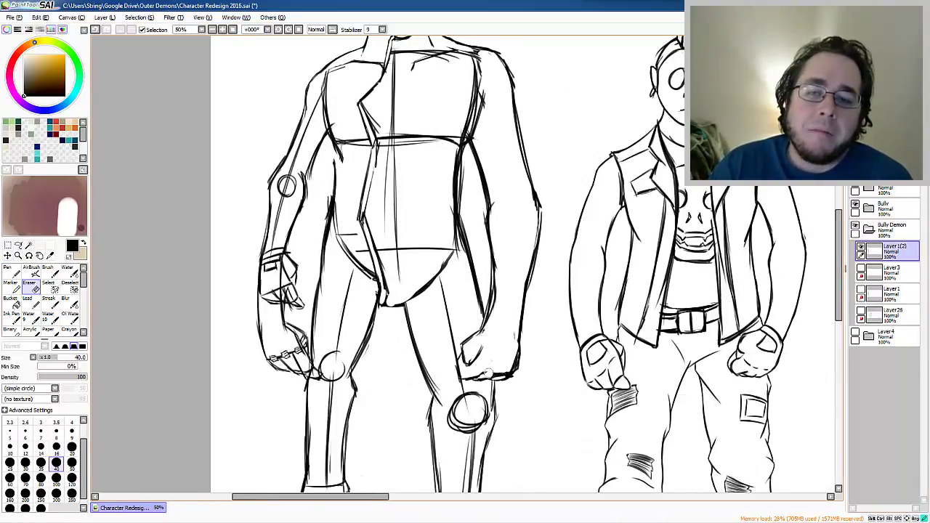
scroll(450, 319, "up", 5)
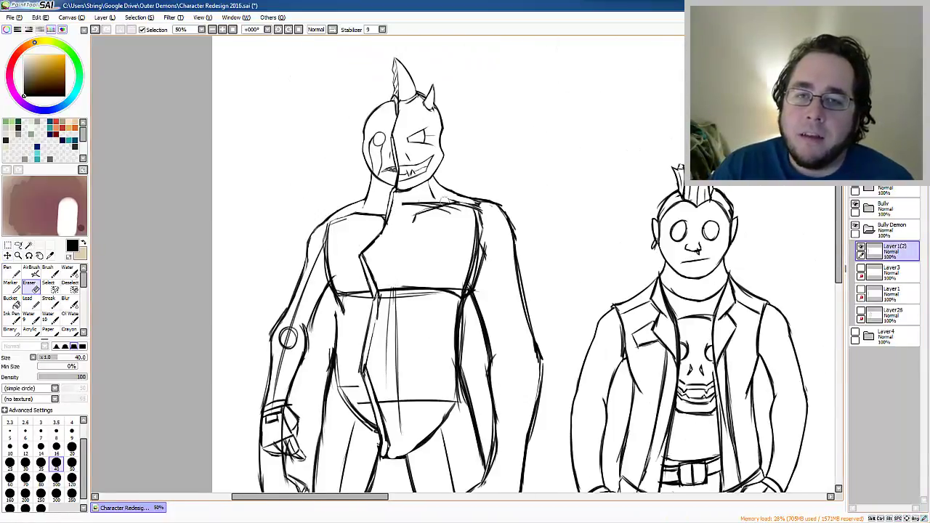
mouse_move(457, 207)
left_mouse_down()
mouse_move(476, 287)
mouse_move(385, 364)
mouse_move(436, 429)
mouse_move(464, 308)
left_mouse_up()
left_click_drag(380, 289, 459, 292)
key("n")
left_click_drag(385, 297, 452, 305)
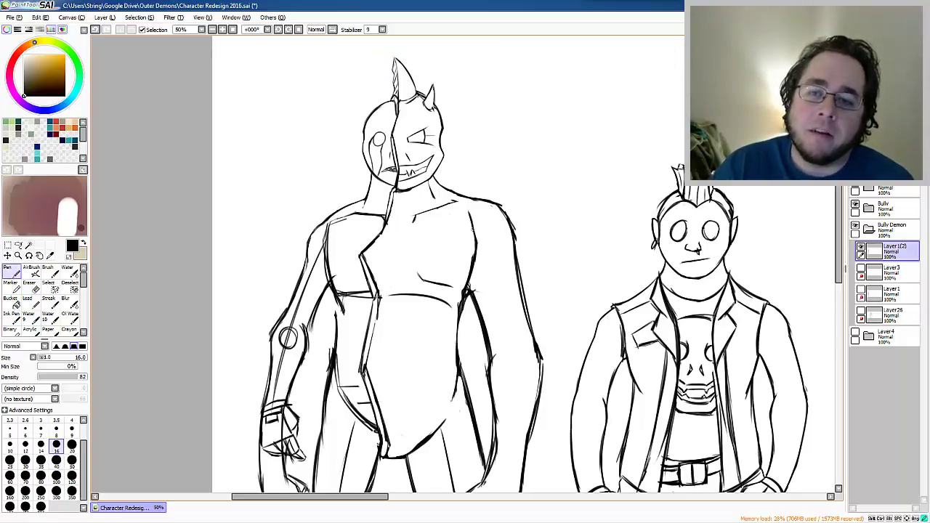
Step: Clear lines near the demon's leg and redraw the foot with a pointed toe
scroll(465, 291, "down", 6)
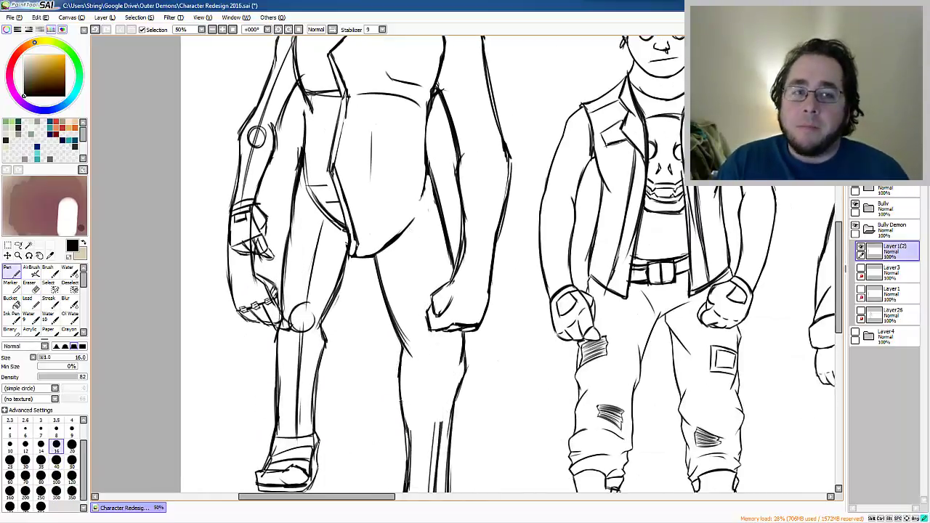
scroll(465, 290, "down", 5)
key("e")
mouse_move(425, 269)
left_mouse_down()
mouse_move(420, 372)
mouse_move(392, 392)
left_mouse_up()
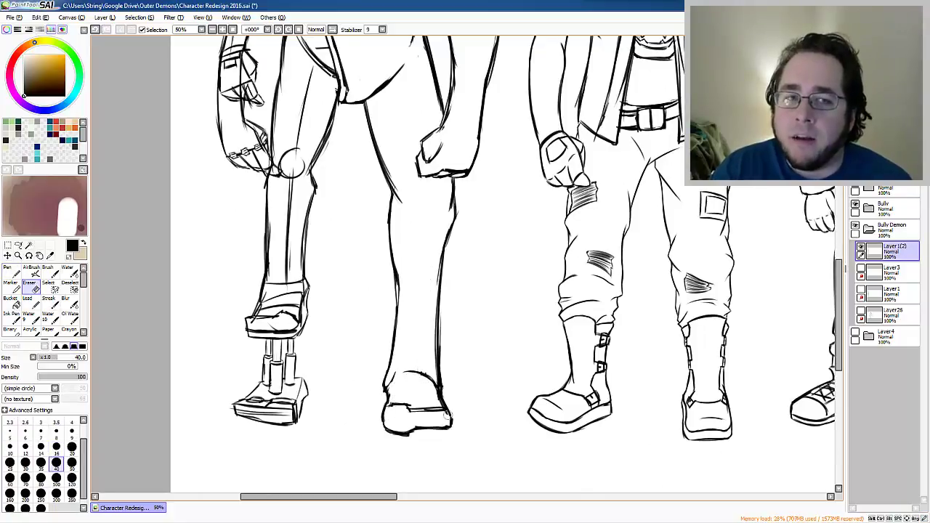
mouse_move(436, 419)
left_mouse_down()
mouse_move(409, 411)
mouse_move(404, 448)
left_mouse_up()
key("n")
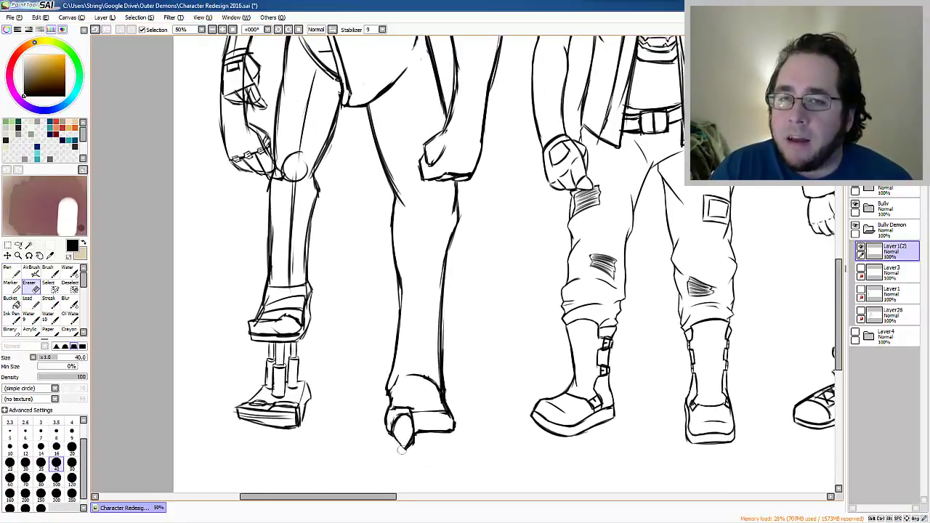
scroll(426, 387, "up", 1)
key("e")
scroll(426, 386, "up", 1)
left_click_drag(277, 378, 282, 374)
key("n")
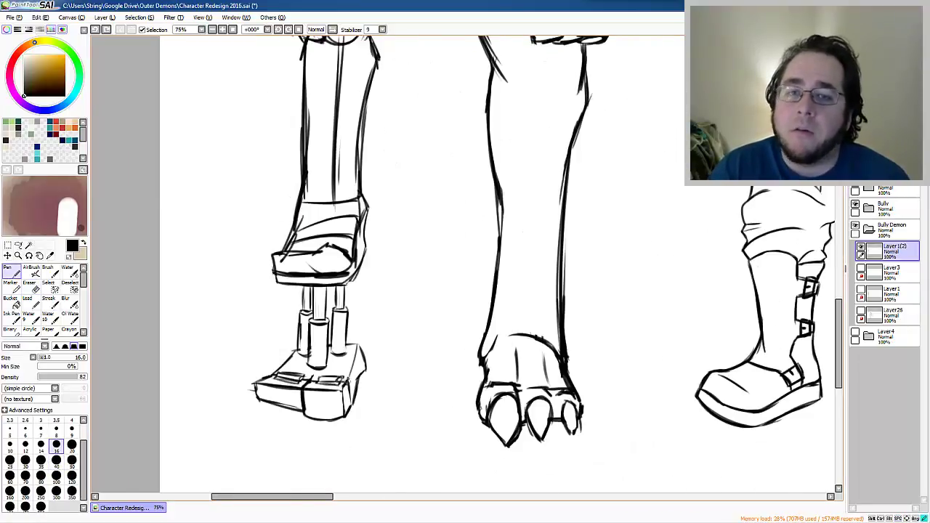
Step: Erase the inner sketch lines from the demon's shins
left_click_drag(299, 335, 264, 388)
key("e")
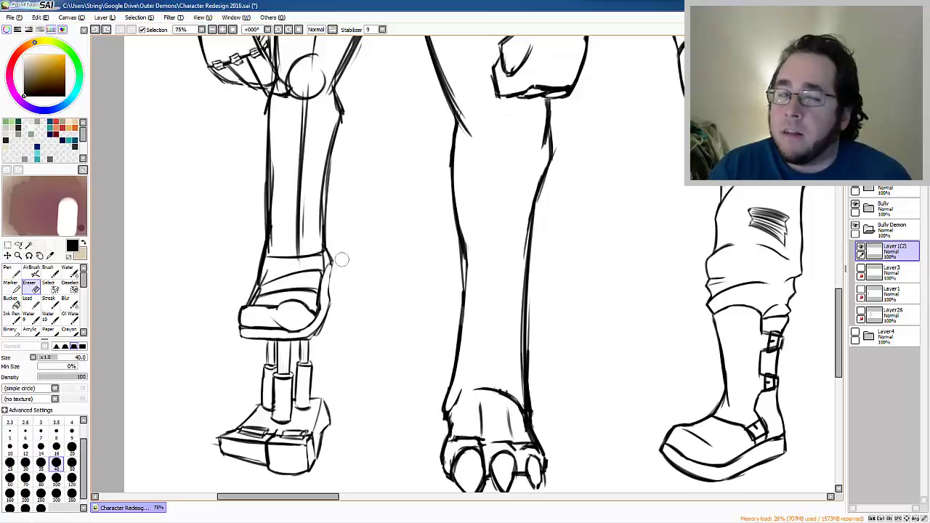
key("n")
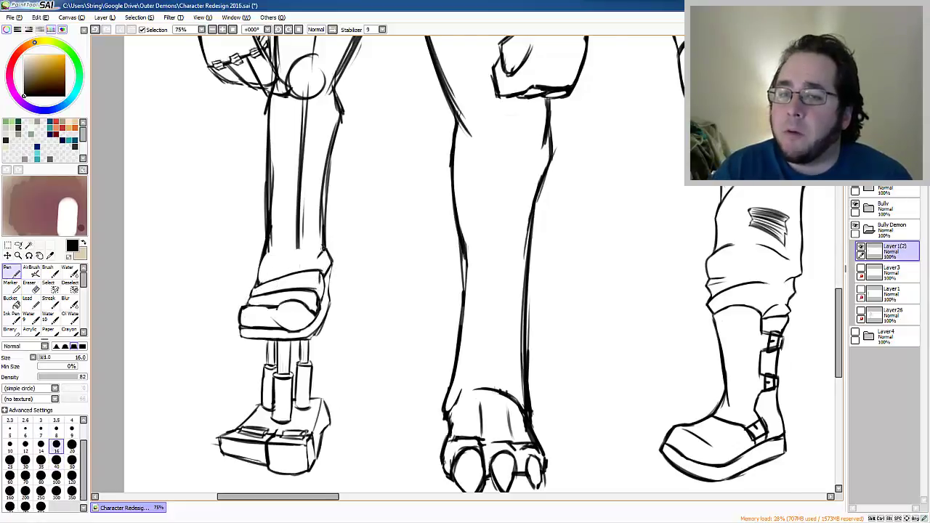
mouse_move(302, 150)
left_mouse_down()
mouse_move(311, 228)
mouse_move(280, 320)
left_mouse_up()
key("e")
left_click_drag(284, 196, 286, 320)
mouse_move(291, 218)
left_mouse_down()
mouse_move(349, 218)
mouse_move(291, 290)
left_mouse_up()
left_click_drag(287, 370, 311, 308)
left_click_drag(327, 265, 360, 370)
mouse_move(360, 371)
left_mouse_down()
mouse_move(326, 208)
mouse_move(327, 303)
left_mouse_up()
key("n")
Step: Erase the inner sketch lines on the demon's arm and check the torso and chest
key("e")
left_click_drag(304, 102, 305, 170)
left_click_drag(300, 231, 300, 277)
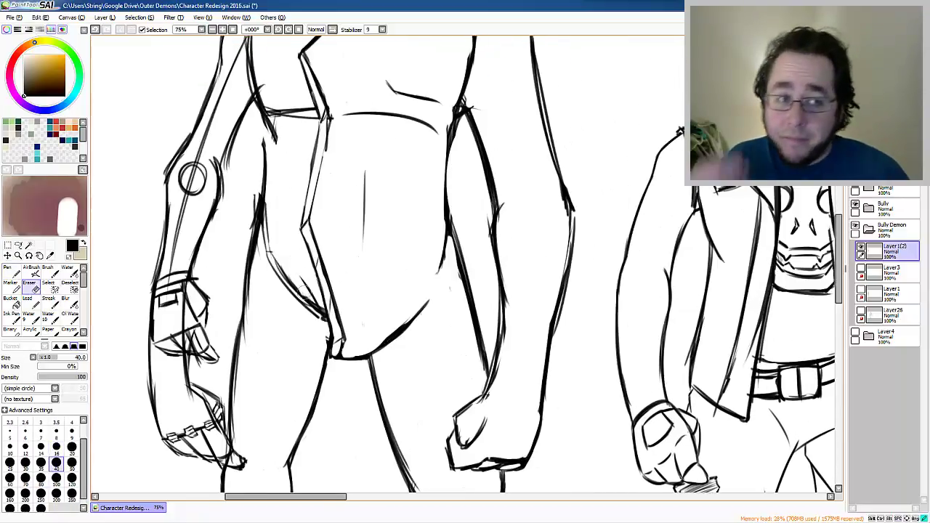
mouse_move(314, 317)
left_mouse_down()
mouse_move(327, 209)
mouse_move(319, 374)
left_mouse_up()
key("n")
key("e")
left_click_drag(258, 291, 250, 318)
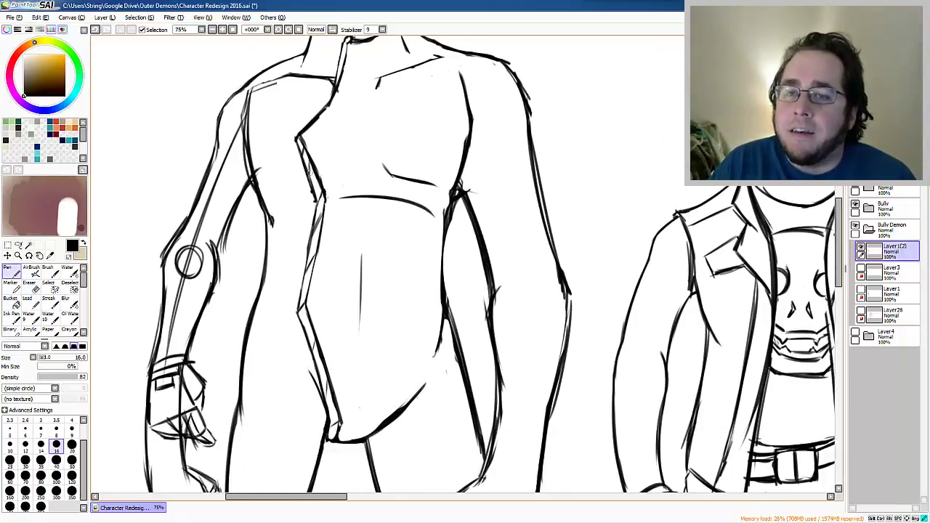
mouse_move(189, 262)
left_mouse_down()
mouse_move(178, 316)
mouse_move(239, 307)
mouse_move(227, 343)
mouse_move(240, 407)
left_mouse_up()
key("n")
left_click_drag(283, 306, 254, 331)
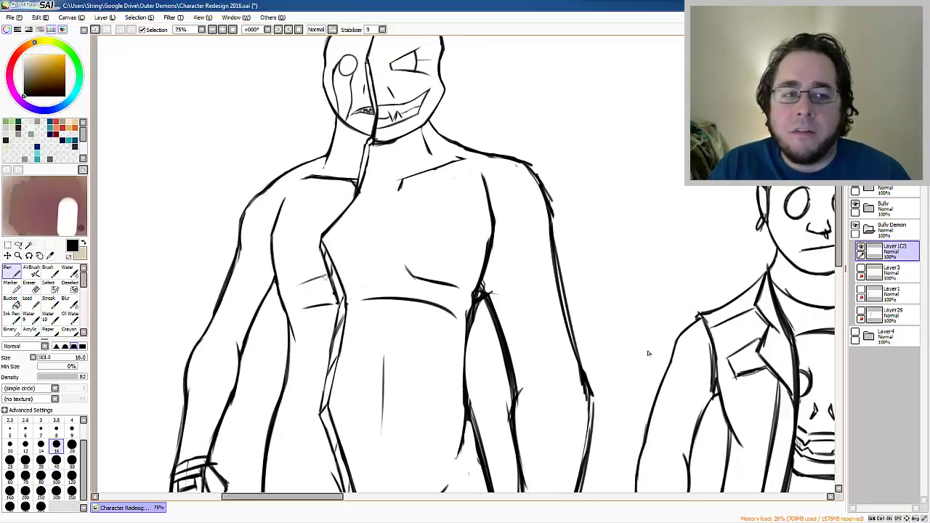
Step: Compare the arm with and without sketch marks via undo/redo, and undo the wrist band strokes
key("ctrl+z")
scroll(649, 353, "down", 3)
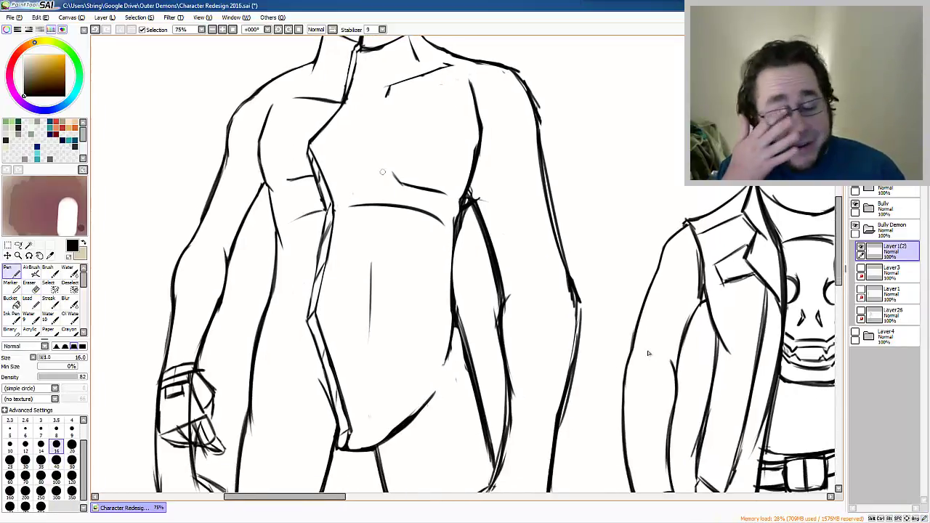
scroll(649, 353, "up", 1)
key("ctrl+z")
key("ctrl+y")
key("ctrl+z")
scroll(649, 353, "up", 7)
scroll(649, 353, "down", 13)
key("ctrl+z")
Step: Sketch the new figure's boxy torso, jointed arms, legs, shins and both feet
scroll(649, 354, "down", 3)
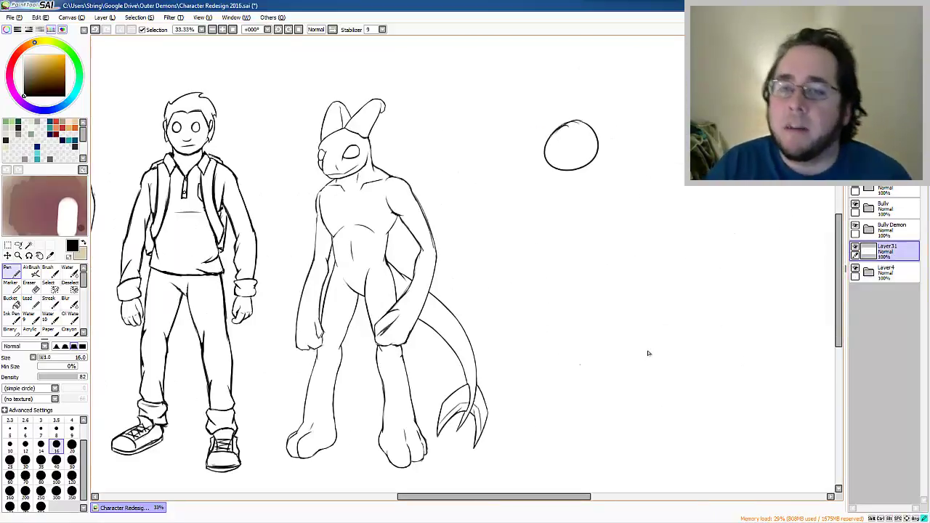
left_click_drag(522, 193, 541, 291)
left_click_drag(542, 236, 603, 294)
mouse_move(521, 196)
left_mouse_down()
mouse_move(509, 363)
mouse_move(534, 385)
left_mouse_up()
left_click_drag(550, 306, 541, 382)
left_click_drag(601, 301, 605, 454)
left_click_drag(541, 381, 539, 449)
left_click_drag(589, 458, 626, 478)
left_click_drag(511, 456, 551, 450)
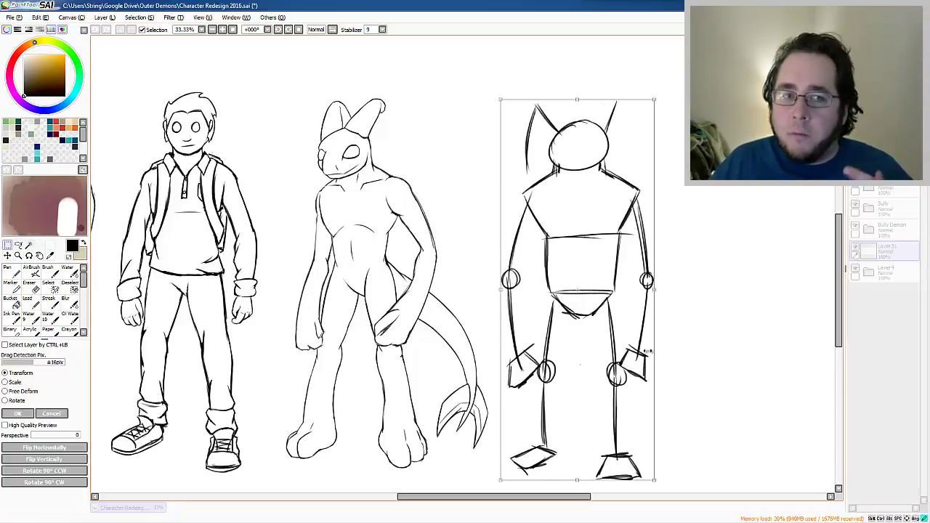
Step: Confirm the figure's resize and draw a curved spade-tipped tail
key("Return")
left_click_drag(587, 305, 659, 438)
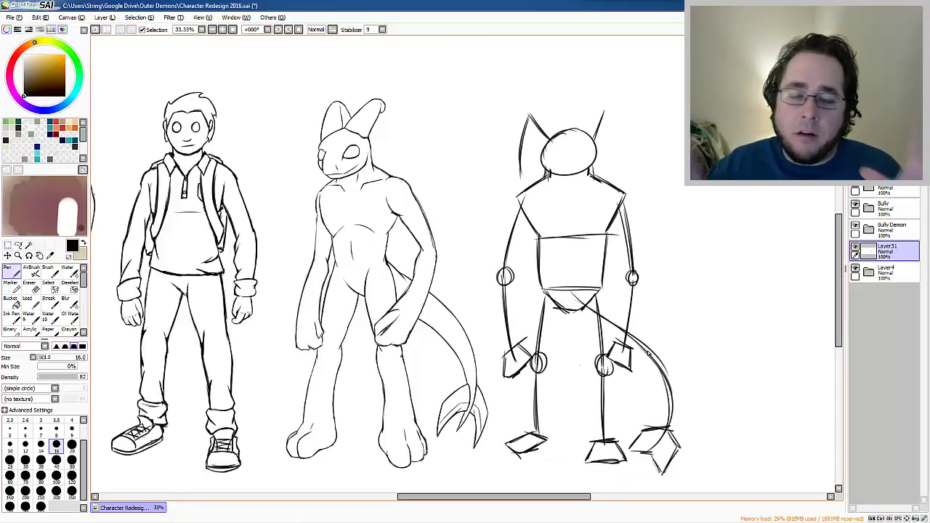
left_click_drag(648, 354, 586, 381)
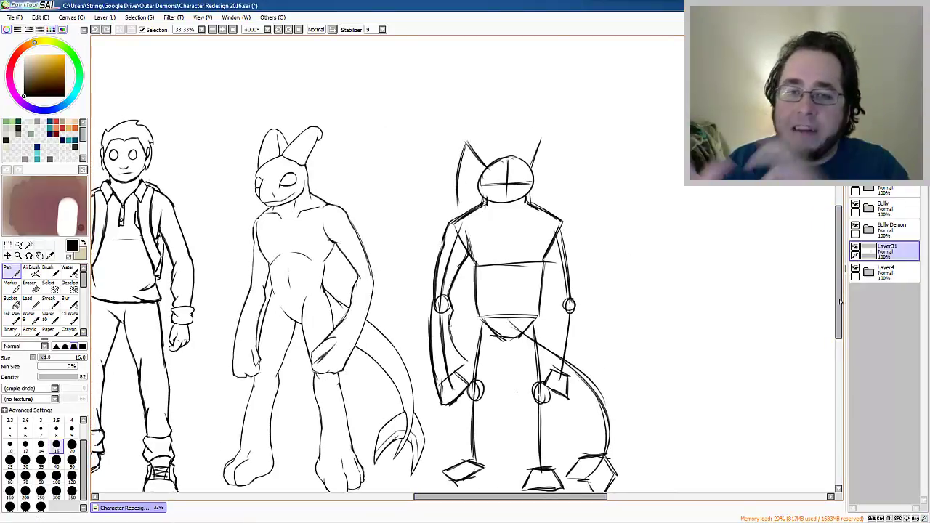
scroll(841, 302, "down", 3)
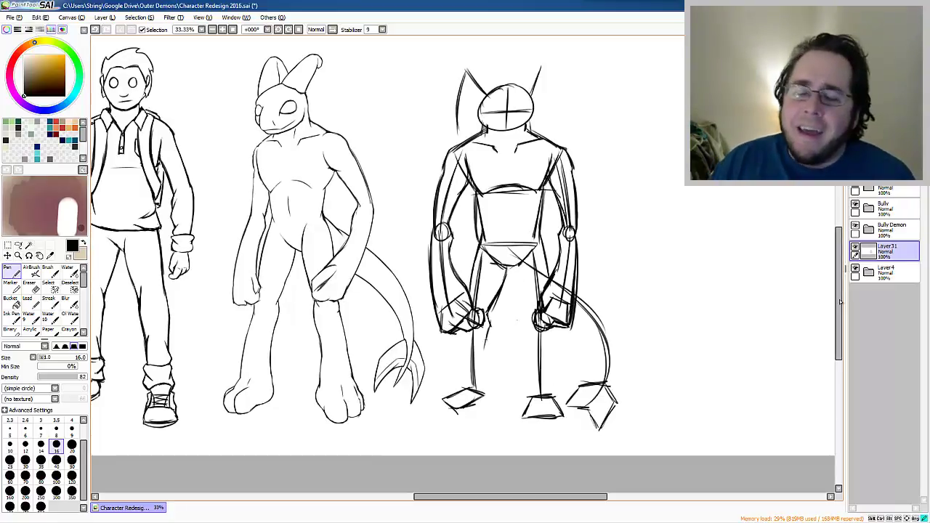
scroll(841, 302, "up", 1)
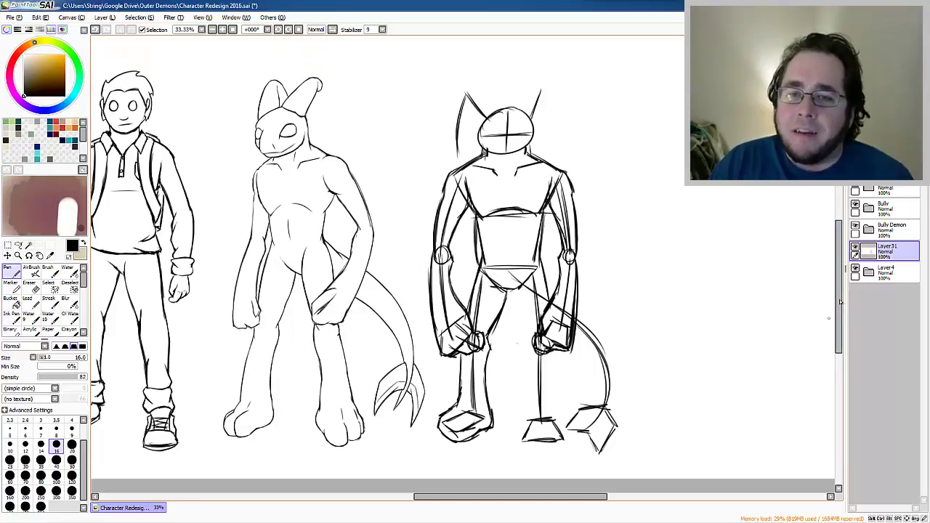
Step: Lasso the demon's lower left leg and undo its recent pelvis and leg strokes
key("a")
left_click_drag(481, 315, 486, 350)
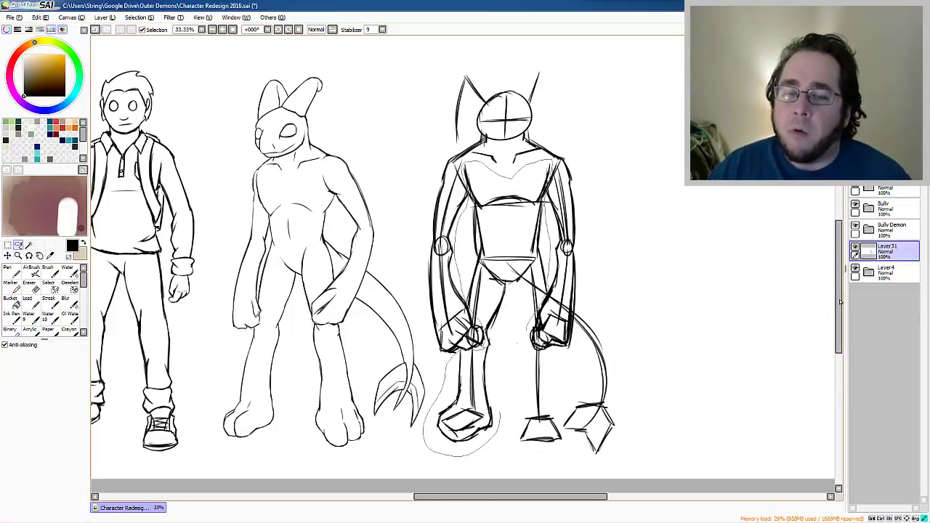
key("ctrl+z")
key("ctrl+z")
key("ctrl+z")
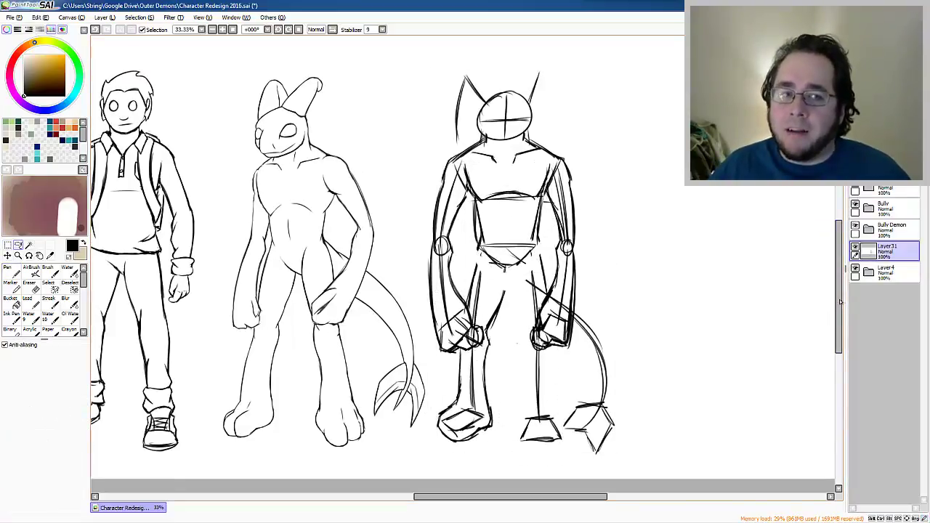
key("ctrl+z")
key("ctrl+z")
key("ctrl+z")
scroll(841, 304, "left", 2)
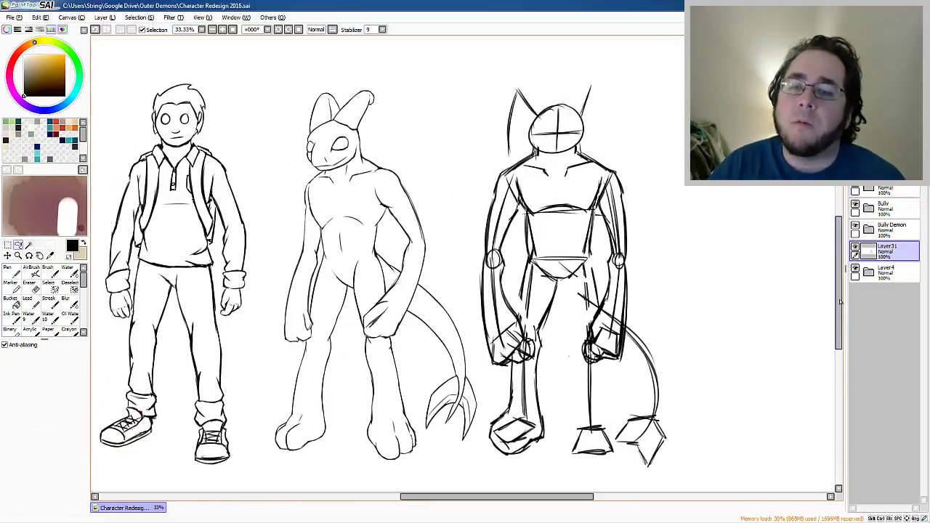
scroll(841, 304, "right", 2)
scroll(841, 304, "up", 1)
Step: Switch between Eraser and Pen to retouch the demon's left arm outline
key("e")
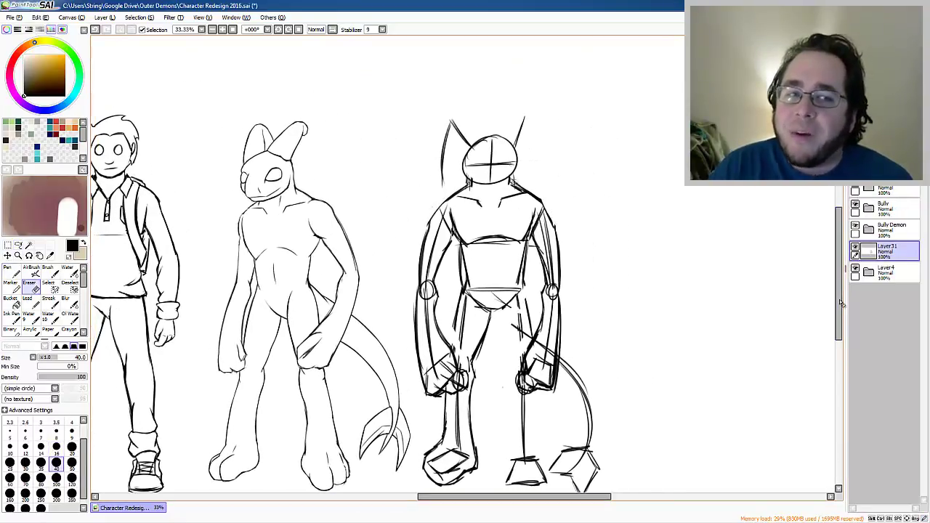
key("n")
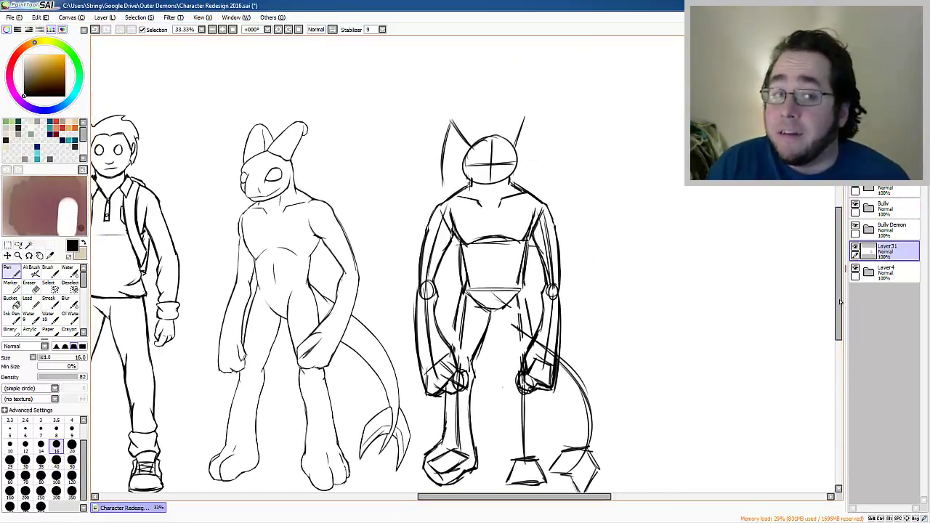
scroll(841, 304, "right", 2)
scroll(841, 304, "down", 1)
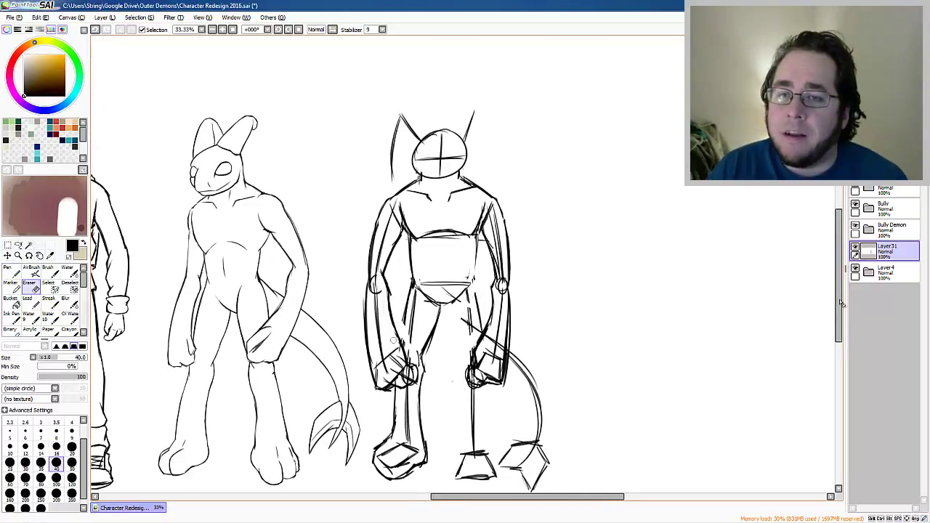
Step: Undo the stray shoulder stroke and redraw the demon's left arm outline
key("ctrl+z")
left_click_drag(378, 219, 368, 367)
key("e")
key("ctrl+plus")
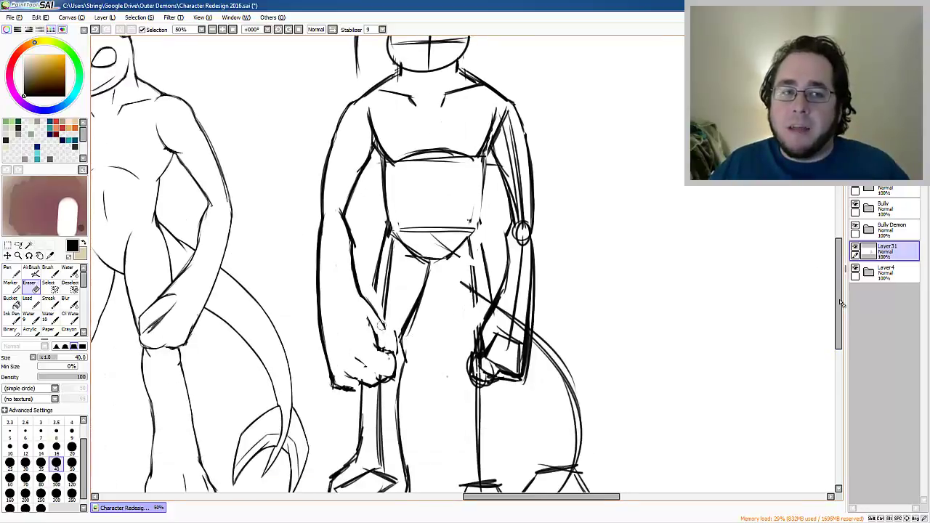
key("n")
key("e")
Step: Erase part of the demon's chest line and check the figure
scroll(841, 304, "left", 1)
scroll(841, 304, "down", 1)
key("n")
key("e")
mouse_move(411, 141)
left_mouse_down()
mouse_move(517, 150)
mouse_move(502, 138)
mouse_move(504, 146)
mouse_move(473, 140)
left_mouse_up()
key("ctrl+minus")
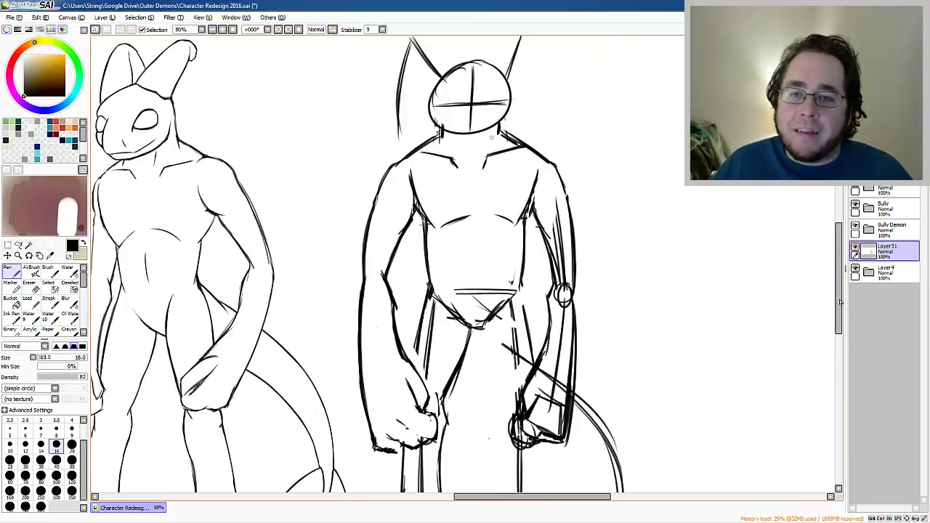
key("ctrl+plus")
Step: Resize the selected left fist of the demon
key("ctrl+t")
scroll(841, 301, "up", 2)
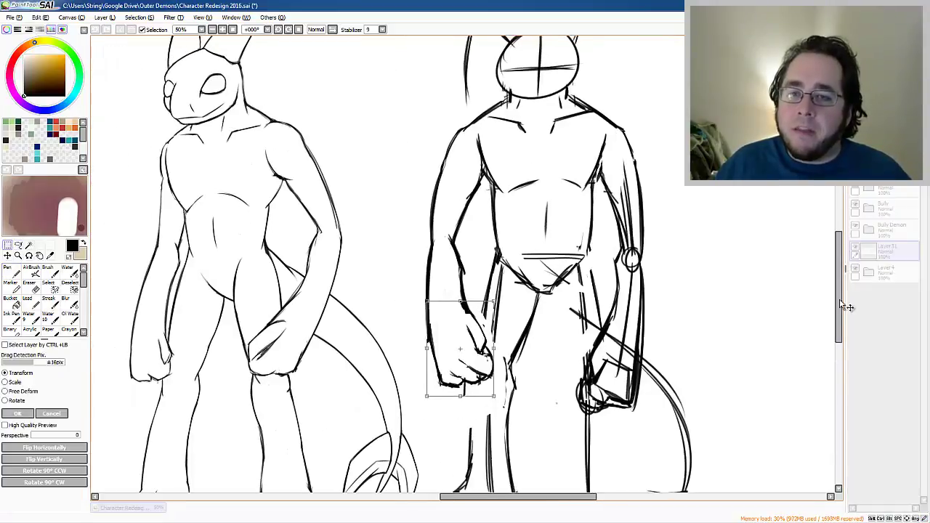
key("Return")
scroll(841, 301, "up", 2)
Step: Erase the demon's outer arm lines and elbow circle
key("n")
key("e")
mouse_move(625, 211)
left_mouse_down()
mouse_move(630, 298)
mouse_move(612, 389)
left_mouse_up()
left_click_drag(614, 436, 617, 269)
scroll(841, 302, "down", 1)
Step: Redraw the demon's right fist, then lasso it and move it upward
key("n")
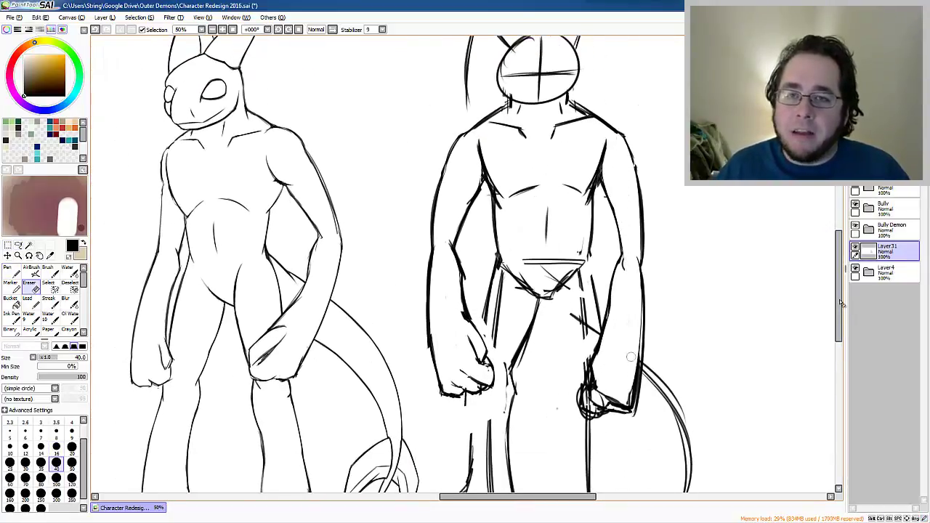
key("e")
mouse_move(581, 338)
left_mouse_down()
mouse_move(574, 385)
mouse_move(604, 414)
left_mouse_up()
key("n")
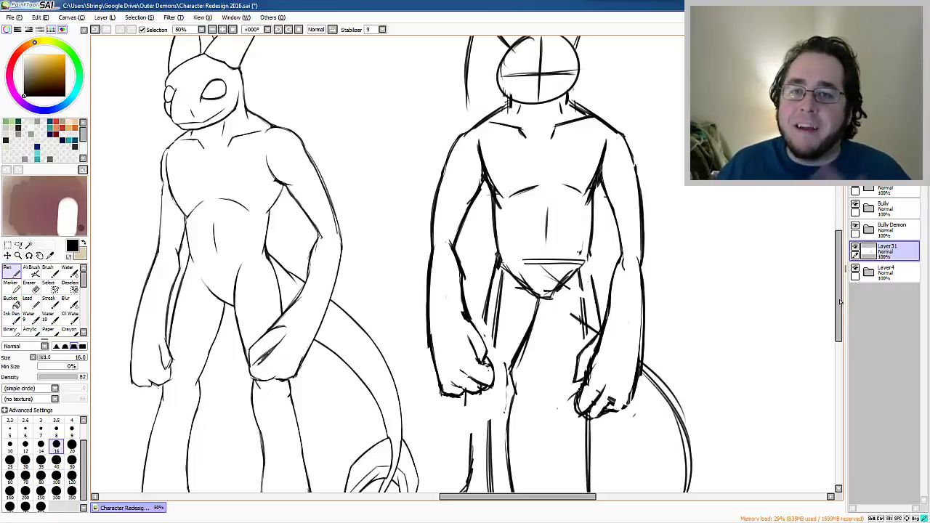
mouse_move(603, 333)
left_mouse_down()
mouse_move(587, 363)
mouse_move(592, 417)
left_mouse_up()
key("a")
left_click_drag(604, 318, 600, 321)
key("ctrl+t")
left_click_drag(611, 363, 616, 345)
key("Return")
Step: Erase strokes around the crotch and hip and redraw the crotch as a V
key("e")
left_click_drag(569, 261, 502, 289)
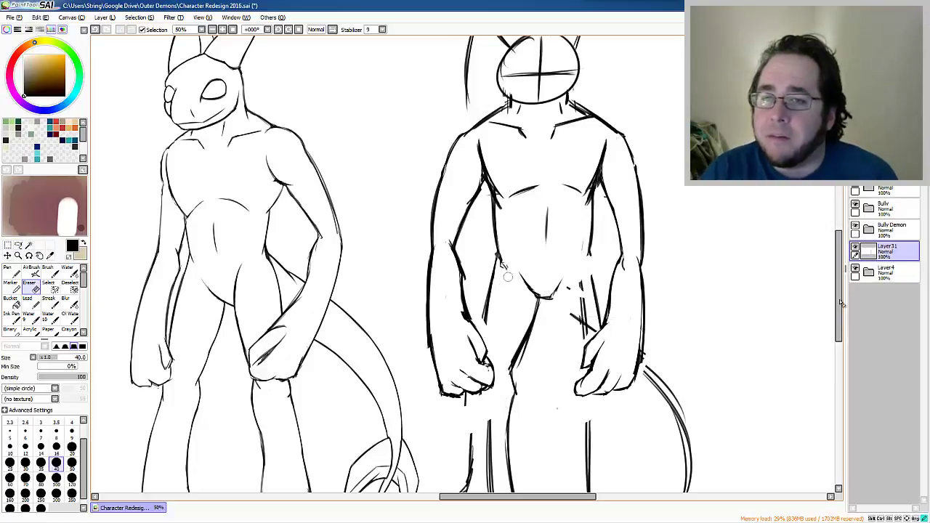
key("n")
left_click_drag(598, 246, 585, 308)
scroll(523, 254, "down", 5)
scroll(524, 254, "up", 4)
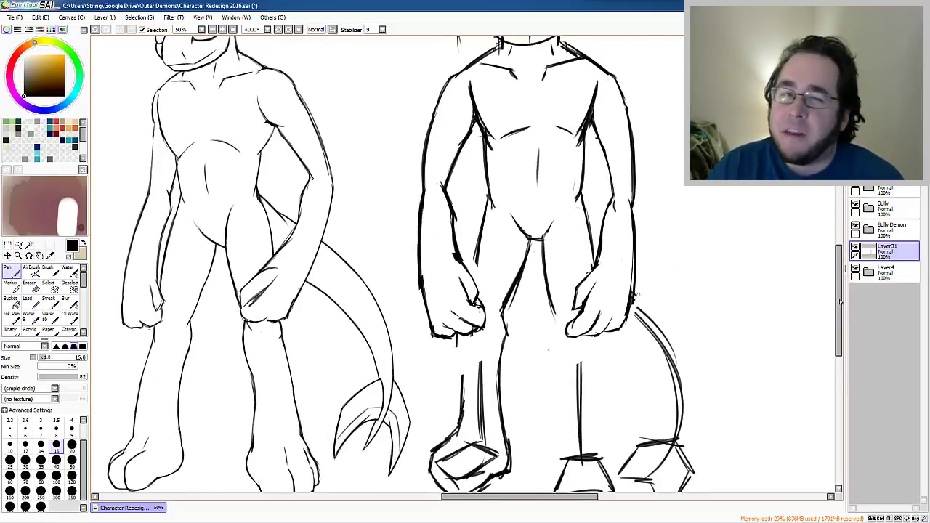
left_click_drag(556, 215, 562, 250)
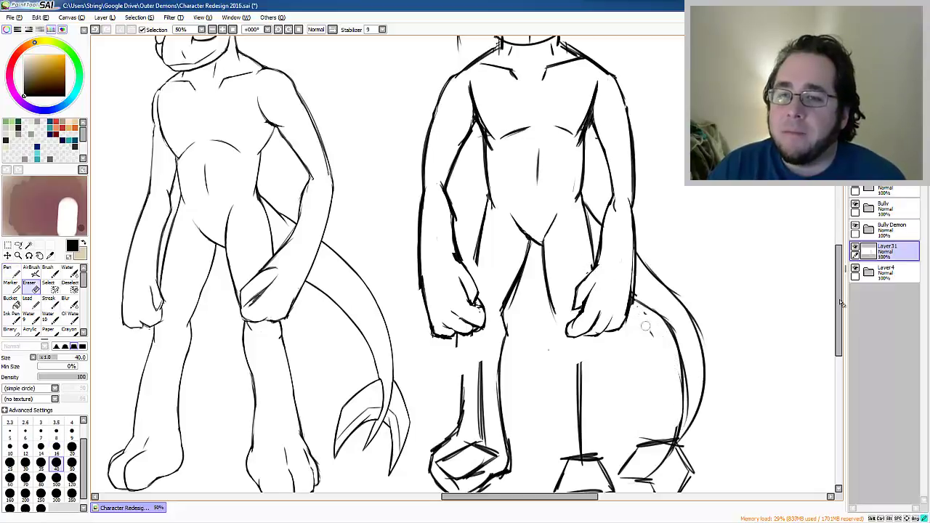
Step: Redraw the demon's left leg and left foot
key("e")
scroll(839, 300, "up", 2)
scroll(839, 300, "down", 2)
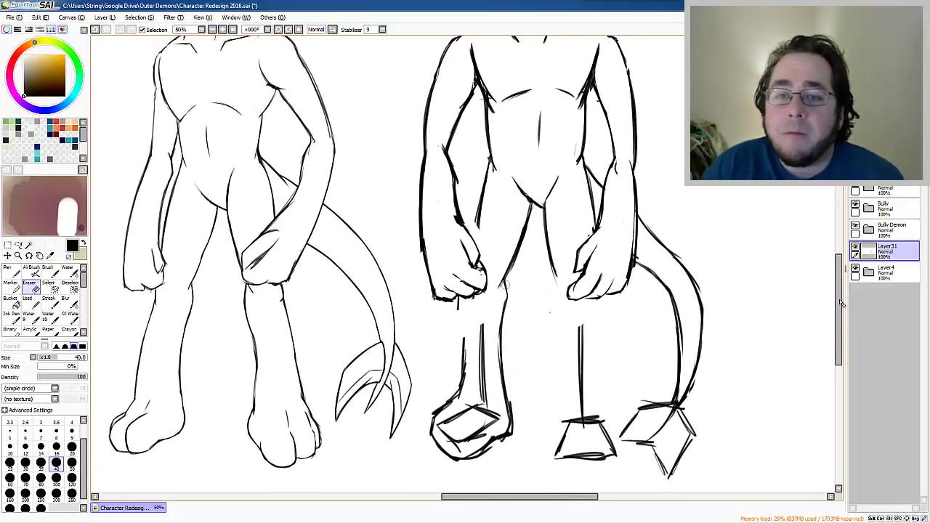
scroll(841, 304, "right", 1)
key("n")
left_click_drag(454, 338, 441, 445)
left_click_drag(413, 376, 386, 423)
key("e")
left_click_drag(436, 407, 407, 445)
key("n")
Step: Refine the left leg strokes below the fist and shrink the foot
left_click_drag(439, 244, 457, 351)
key("e")
left_click_drag(443, 447, 381, 434)
left_click_drag(407, 312, 429, 399)
left_click_drag(451, 283, 447, 370)
key("n")
left_click_drag(417, 298, 444, 356)
mouse_move(454, 281)
left_mouse_down()
mouse_move(476, 348)
mouse_move(407, 414)
mouse_move(458, 407)
left_mouse_up()
scroll(458, 351, "down", 1)
Step: Erase the lines between the arms and the demon's old lower legs and foot
key("e")
left_click_drag(527, 320, 529, 414)
left_click_drag(509, 437, 555, 425)
left_click_drag(447, 196, 480, 276)
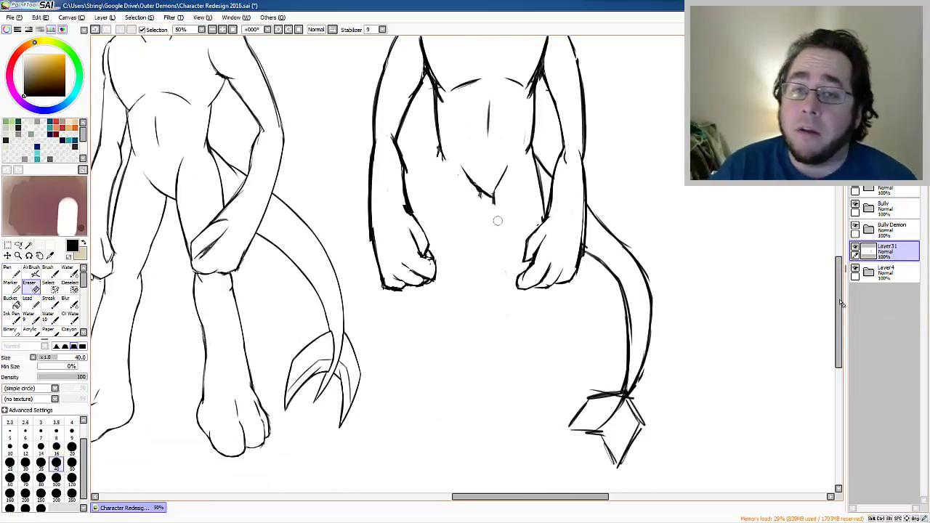
left_click_drag(542, 175, 541, 221)
Step: On a new Layer 32, sketch the demon's new left and right legs
key("ctrl+shift+n")
scroll(465, 262, "up", 3)
key("ctrl+minus")
key("n")
left_click_drag(476, 284, 458, 386)
left_click_drag(472, 334, 457, 432)
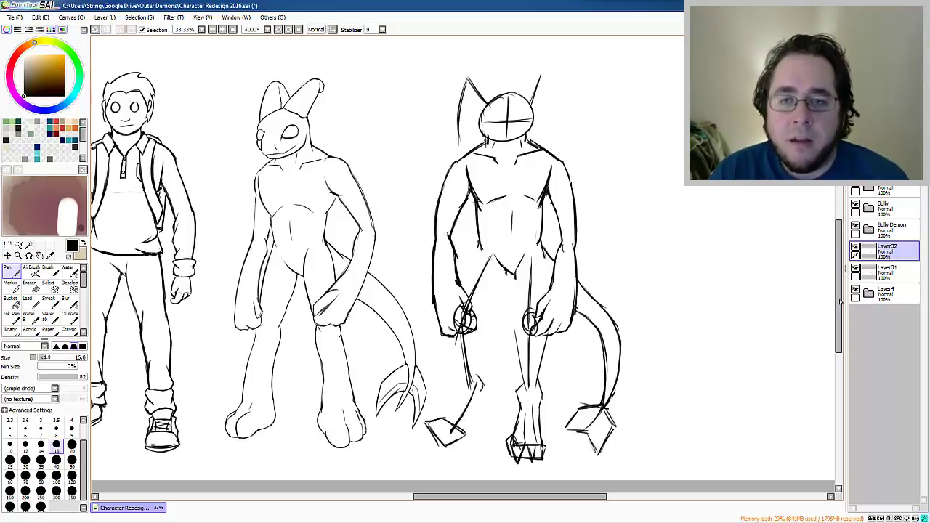
Step: Refine the demon's clawed foot and add leg strokes
key("e")
left_click_drag(434, 421, 448, 444)
key("n")
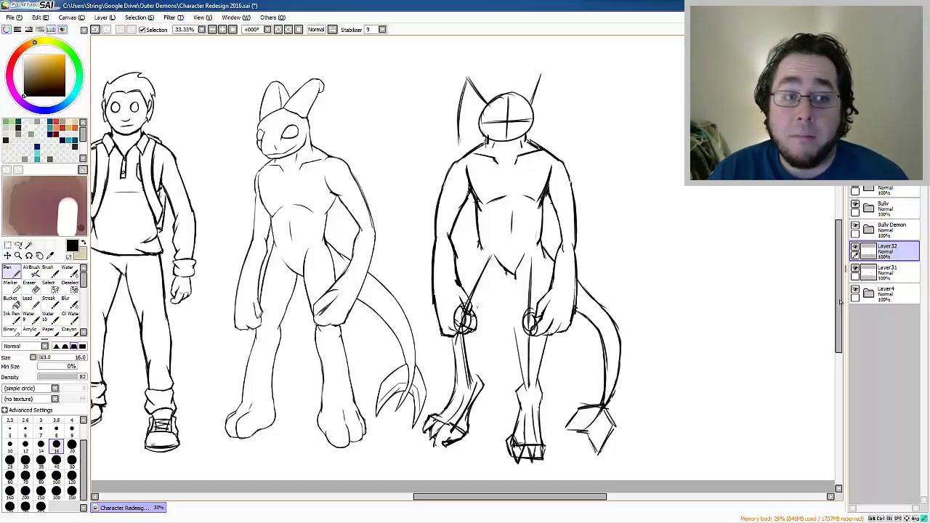
left_click_drag(509, 291, 431, 276)
mouse_move(465, 222)
left_mouse_down()
mouse_move(477, 291)
mouse_move(425, 287)
mouse_move(415, 308)
left_mouse_up()
Step: On new Layer 33, sketch a new character's head ellipse with ears
key("ctrl+shift+n")
left_click_drag(633, 137, 630, 142)
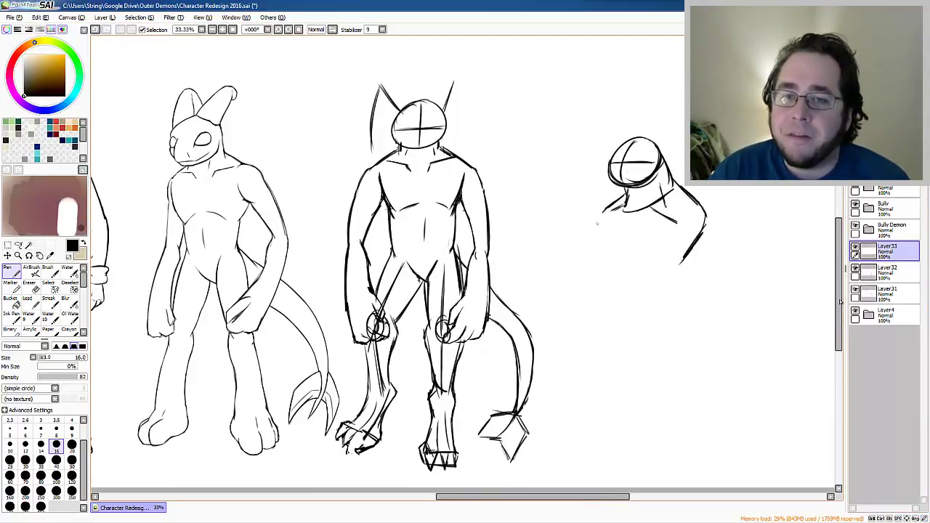
left_click_drag(609, 209, 600, 270)
key("e")
mouse_move(614, 149)
left_mouse_down()
mouse_move(657, 171)
mouse_move(626, 99)
left_mouse_up()
key("n")
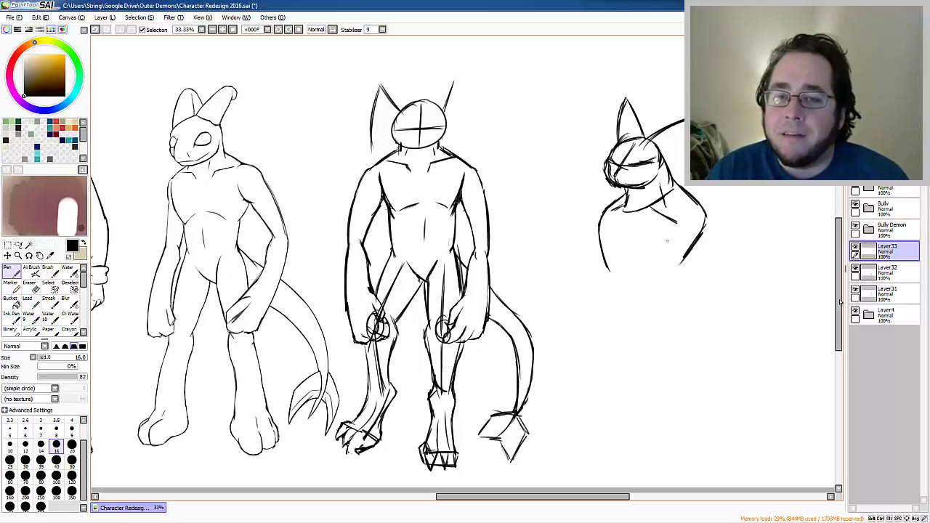
Step: Draw the new character's torso, shoulder, and long arm with elbow circle and hand
left_click_drag(698, 222, 681, 305)
left_click_drag(604, 240, 683, 312)
left_click_drag(685, 257, 677, 308)
key("e")
key("n")
mouse_move(683, 211)
left_mouse_down()
mouse_move(717, 291)
mouse_move(701, 377)
left_mouse_up()
left_click_drag(716, 283, 714, 287)
left_click_drag(693, 358, 717, 359)
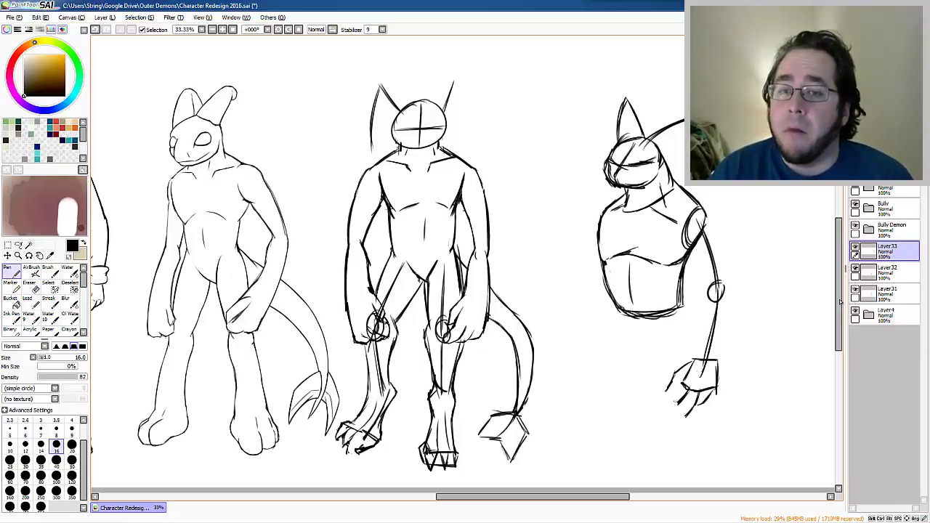
Step: Erase construction lines on the new head, then lasso and enlarge the head
key("e")
left_click_drag(618, 156, 658, 174)
key("n")
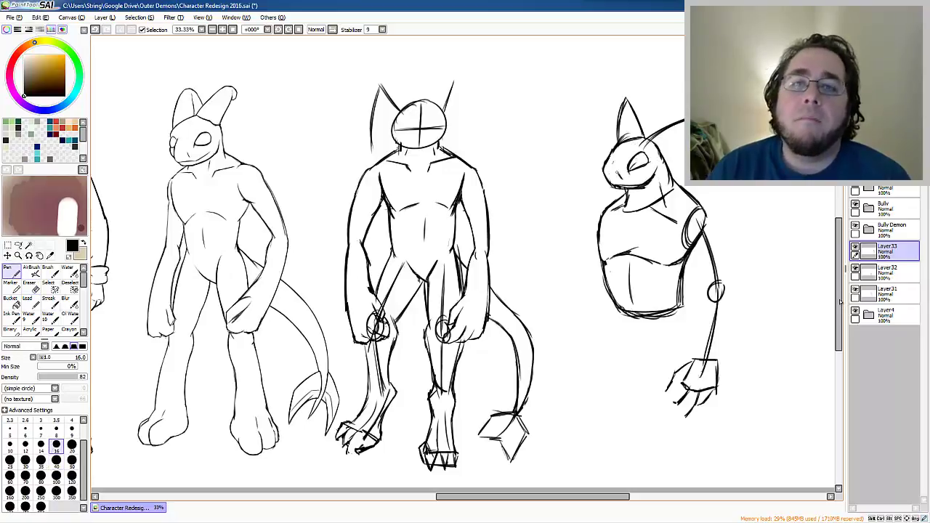
left_click_drag(726, 291, 601, 306)
left_click_drag(603, 178, 537, 168)
left_click(7, 255)
key("ctrl+t")
left_click_drag(476, 113, 461, 91)
key("Return")
key("ctrl+d")
key("n")
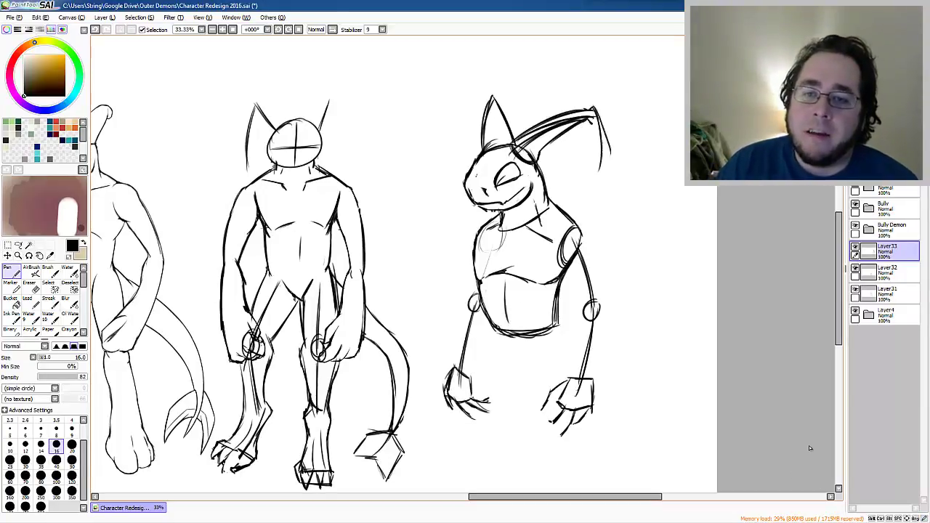
Step: Redraw the new character's long ear without the drooping tip
left_click_drag(552, 138, 602, 195)
key("e")
left_click_drag(481, 124, 492, 134)
key("n")
mouse_move(502, 97)
left_mouse_down()
mouse_move(513, 144)
mouse_move(596, 118)
left_mouse_up()
key("e")
key("n")
key("e")
left_click_drag(590, 127, 602, 195)
Step: Move the right figure up and sketch its legs on a new layer
key("n")
scroll(484, 152, "left", 2)
scroll(485, 152, "right", 1)
left_click_drag(482, 203, 482, 150)
key("ctrl+shift+n")
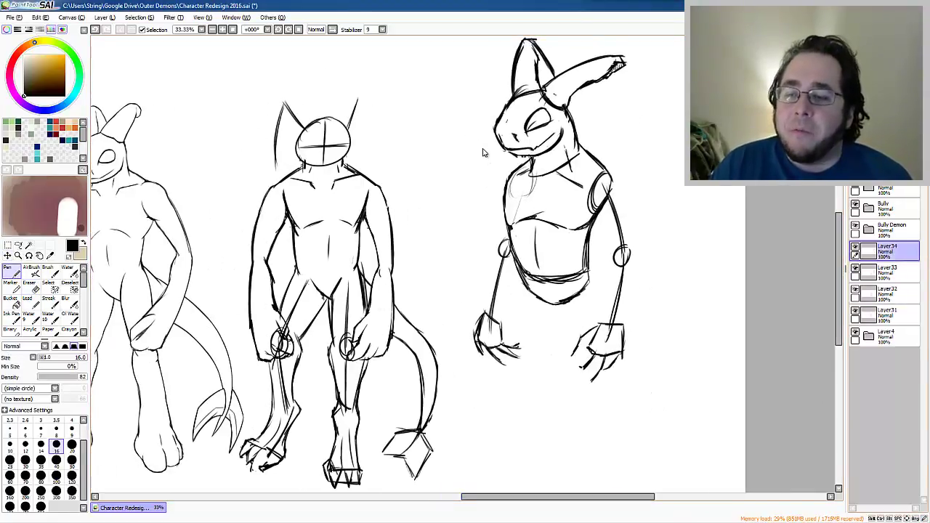
left_click_drag(507, 249, 472, 350)
left_click_drag(531, 292, 470, 356)
left_click_drag(568, 300, 570, 370)
left_click_drag(568, 372, 574, 373)
scroll(483, 150, "down", 3)
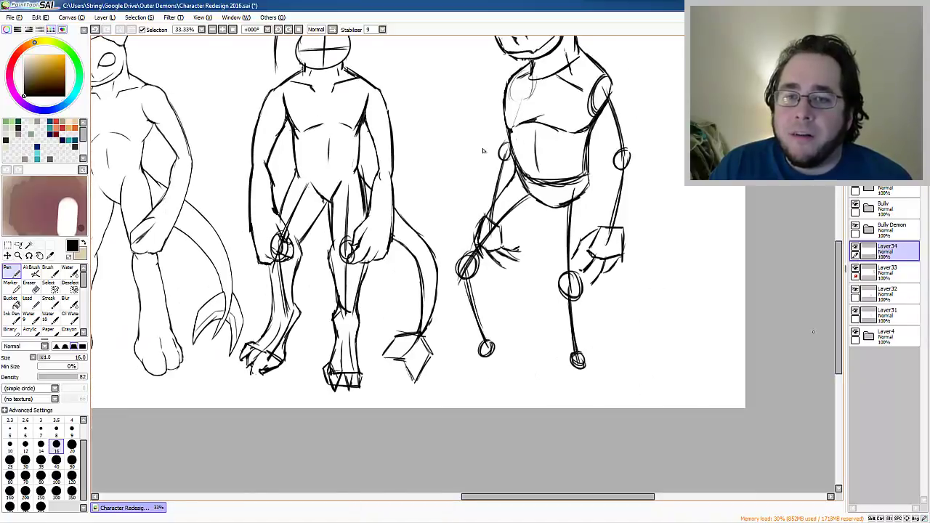
scroll(482, 150, "up", 1)
Step: Shift the figure up and right, darken a leg stroke and erase the lower foot strokes
key("minus")
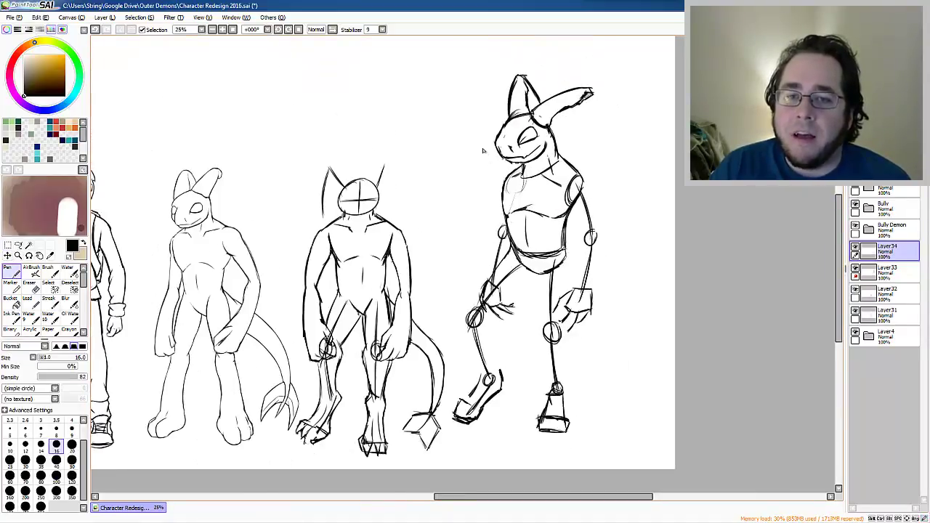
scroll(482, 150, "up", 1)
left_click_drag(482, 150, 499, 123)
left_click_drag(568, 330, 581, 414)
key("e")
left_click_drag(567, 378, 570, 415)
key("n")
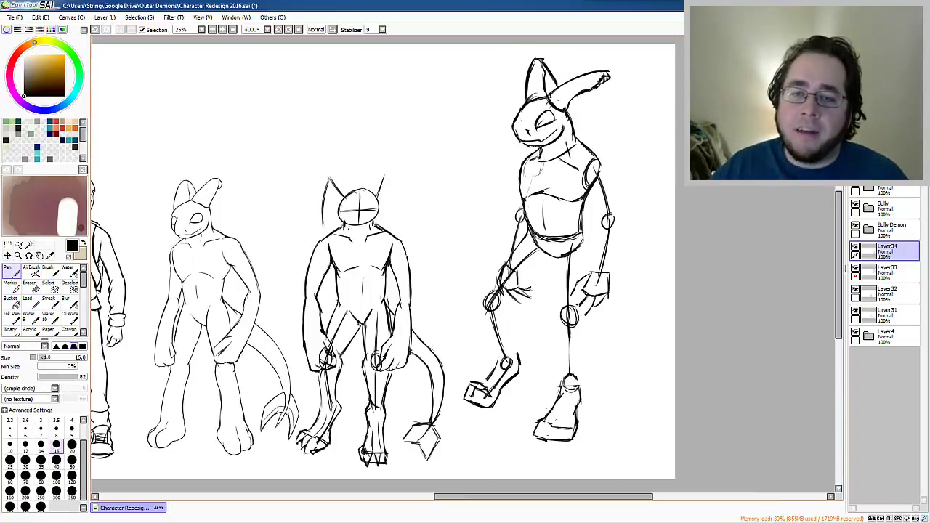
Step: Redraw the right figure's lower leg and foot outline
key("ctrl+t")
key("Return")
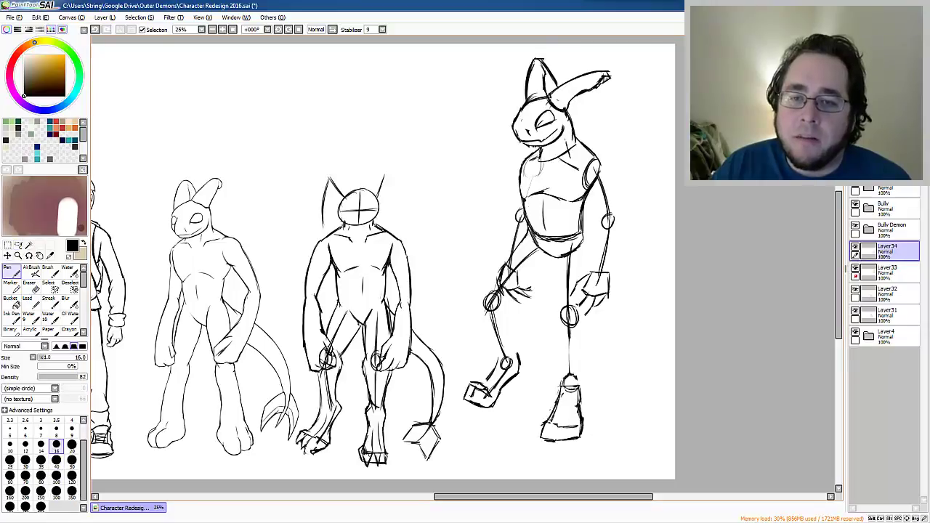
mouse_move(583, 307)
left_mouse_down()
mouse_move(578, 383)
mouse_move(554, 417)
mouse_move(580, 439)
left_mouse_up()
key("ctrl+z")
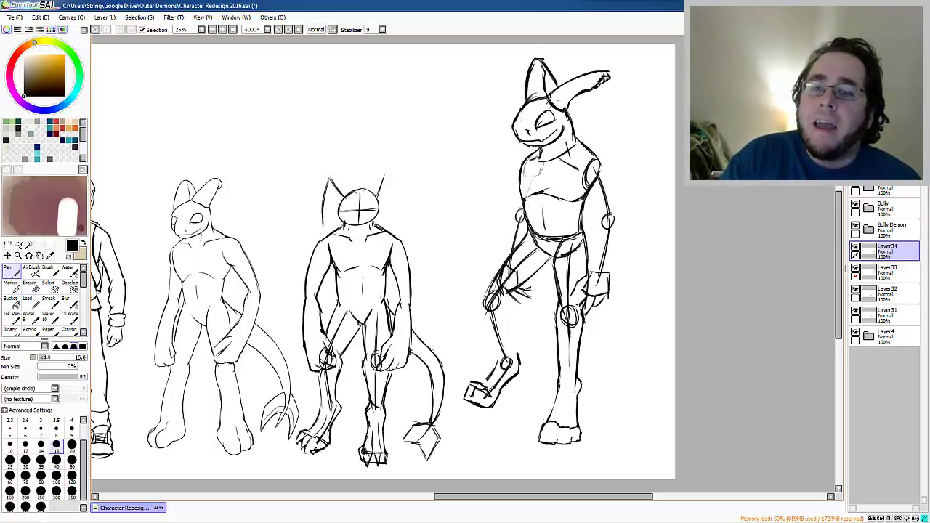
scroll(457, 436, "up", 1)
left_click_drag(508, 312, 523, 378)
left_click_drag(465, 342, 509, 391)
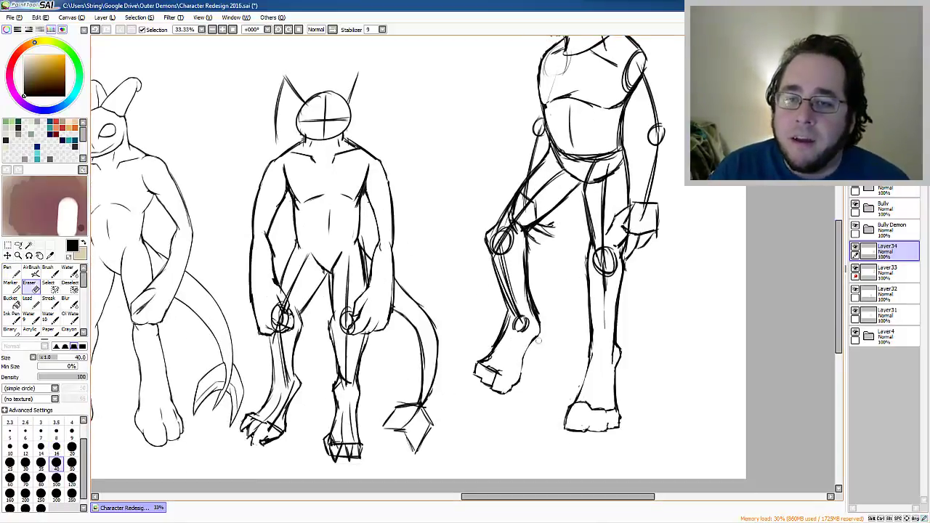
Step: Erase the knee circle and leg sketch lines, leaving the torso sketch faint grey
left_click_drag(614, 276, 608, 169)
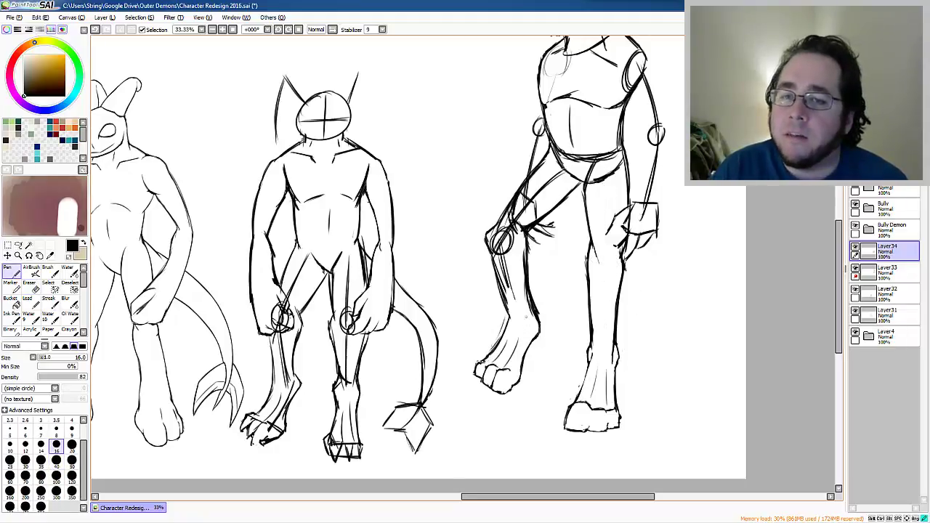
key("e")
left_click_drag(509, 294, 484, 234)
left_click(856, 268)
key("n")
left_click(855, 267)
Step: Draw the right figure's long curving tail down to its tip
left_click_drag(553, 276, 398, 298)
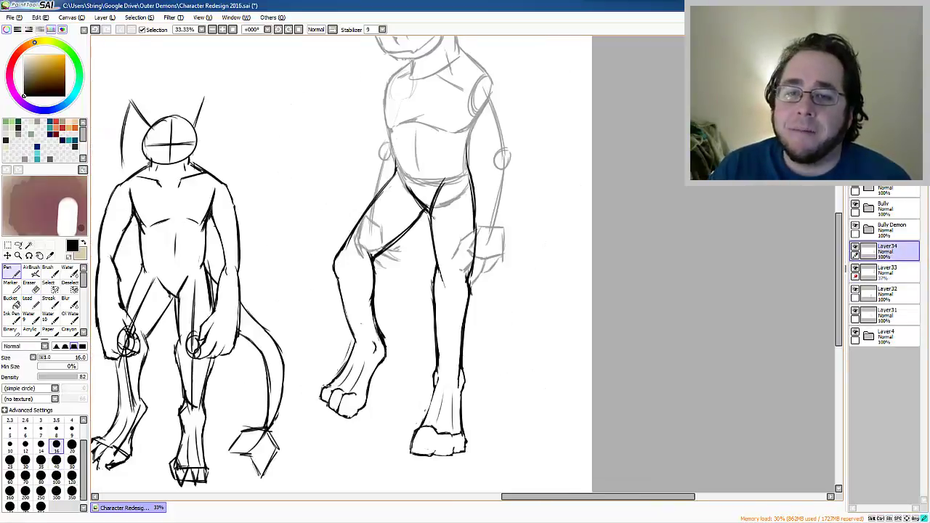
left_click_drag(446, 227, 485, 385)
left_click_drag(463, 159, 486, 386)
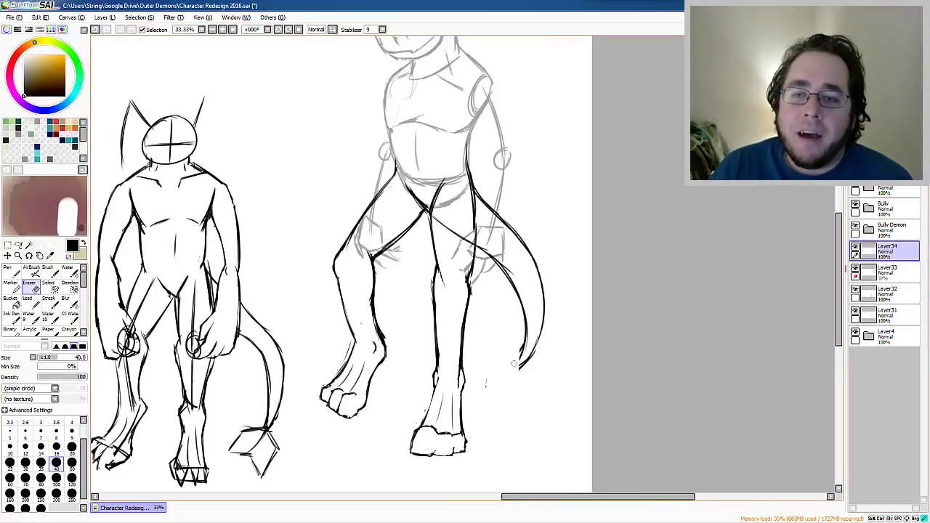
scroll(436, 261, "up", 3)
Step: Make Layer33 active and erase stray sketch lines around the arm
key("e")
left_click(886, 270)
left_click_drag(411, 287, 466, 231)
key("n")
key("e")
left_click_drag(392, 272, 409, 225)
scroll(342, 261, "down", 4)
scroll(342, 262, "down", 1)
scroll(342, 262, "down", 2)
scroll(436, 218, "up", 3)
Step: Re-ink the arm's outer contour, inner line and forearm down to the hand
key("n")
left_click_drag(543, 107, 574, 218)
left_click_drag(508, 116, 542, 210)
left_click_drag(531, 161, 546, 234)
left_click_drag(572, 217, 556, 367)
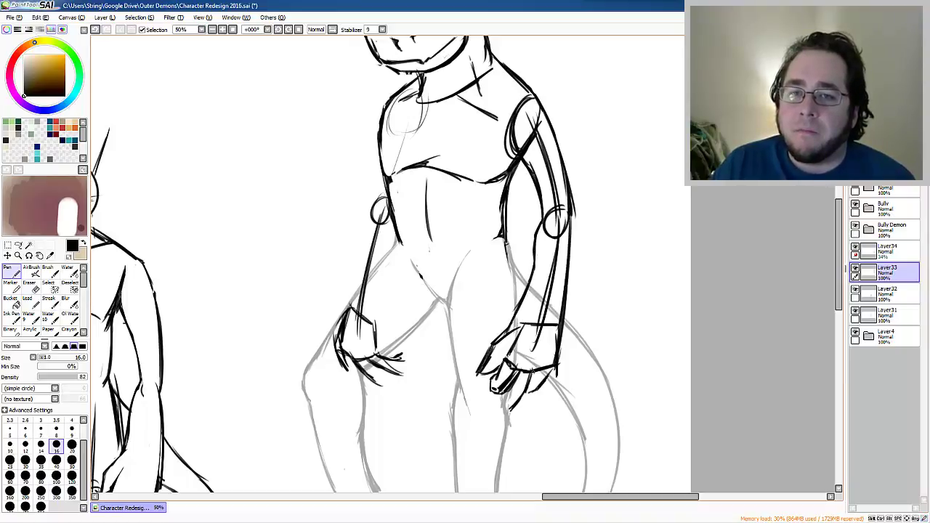
scroll(393, 262, "up", 3)
Step: Rotate the left arm outward with a Ctrl+T transform and commit it
key("ctrl+t")
left_click_drag(397, 363, 356, 407)
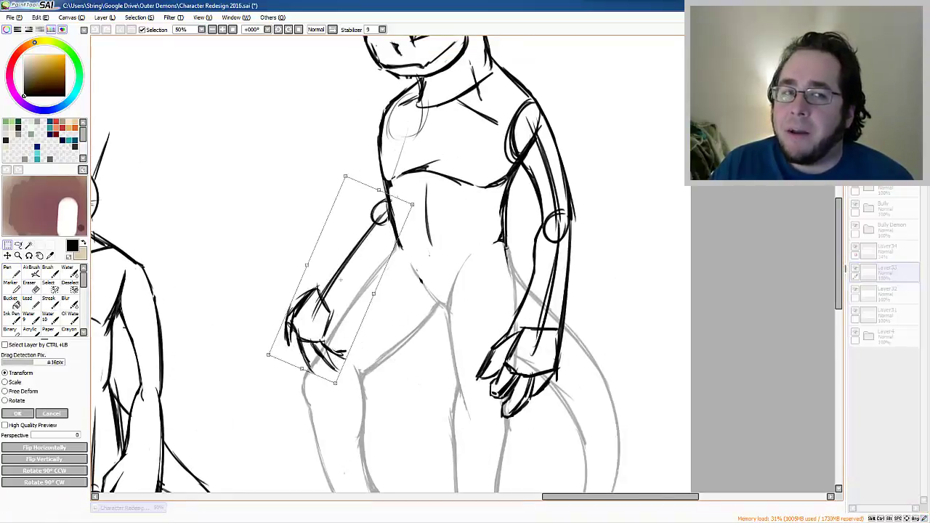
left_click_drag(340, 319, 314, 327)
key("Return")
Step: Sketch the rotated arm's edges, forearm, claws and finger strokes
left_click_drag(356, 291, 260, 359)
left_click_drag(378, 276, 252, 362)
left_click_drag(375, 327, 280, 401)
left_click_drag(395, 296, 327, 363)
left_click_drag(378, 210, 362, 280)
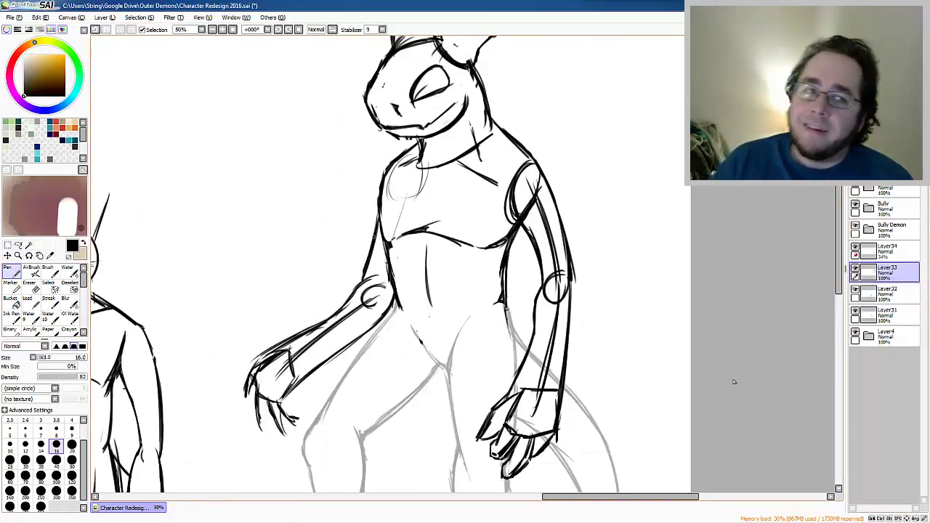
Step: Undo a stray torso stroke, add a short stroke at the left hand, and zoom out
key("ctrl+z")
left_click_drag(262, 356, 246, 406)
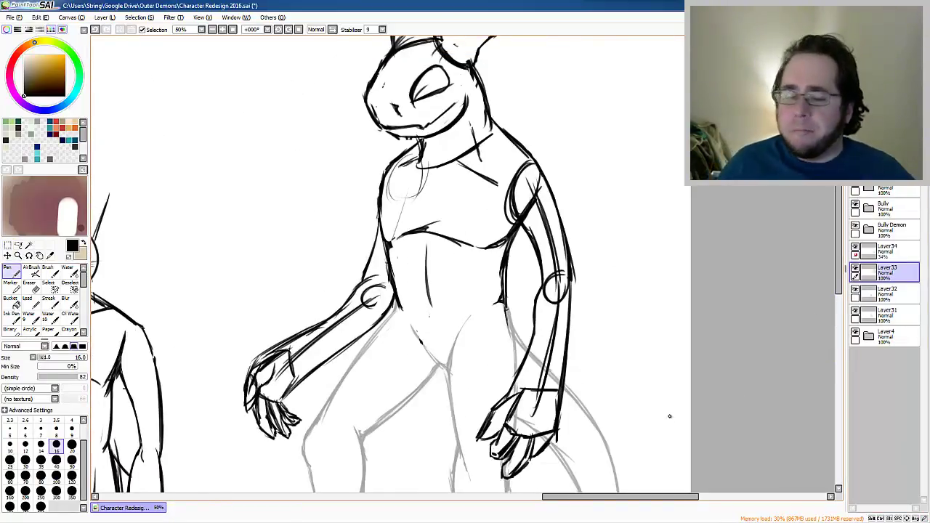
scroll(670, 416, "down", 2)
key("ctrl+minus")
key("ctrl+minus")
Step: Duplicate the right figure's line layer from the Layer menu and select the copy
key("ctrl+t")
key("Return")
left_click(104, 17)
left_click(117, 55)
left_click(856, 335)
left_click(856, 335)
left_click(856, 335)
Step: Test-move the copy left then cancel, and group the duplicated layers into folder Set1
key("ctrl+t")
left_click_drag(572, 304, 398, 303)
key("Escape")
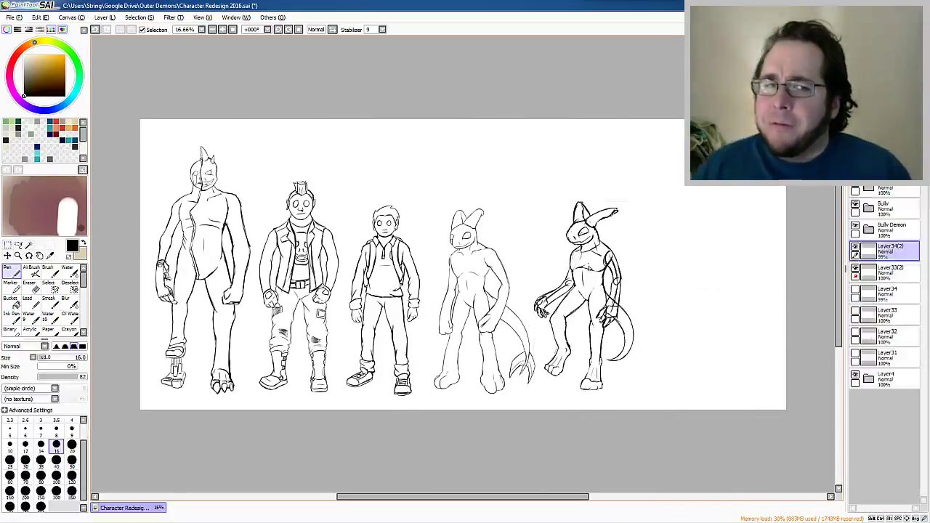
scroll(603, 271, "up", 2)
left_click(856, 268)
left_click(858, 271)
scroll(553, 254, "up", 1)
left_click(104, 17)
left_click(132, 59)
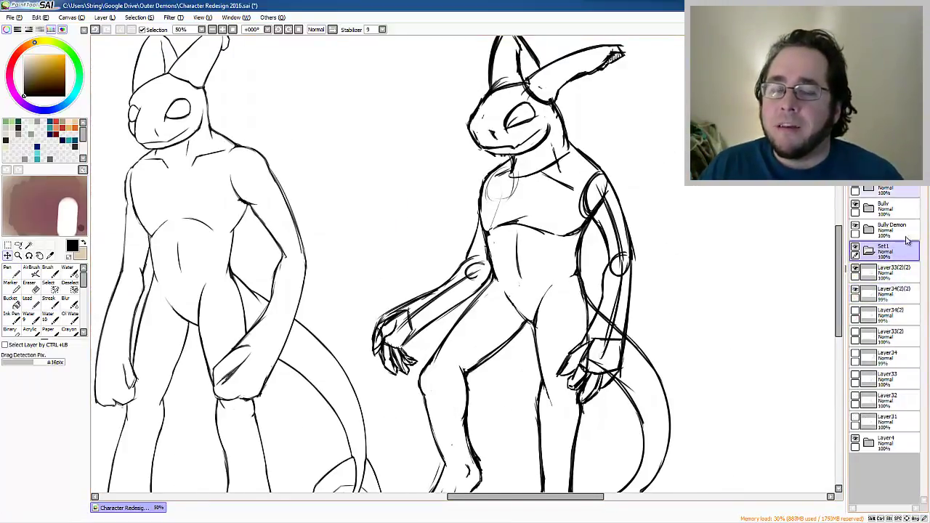
Step: Erase small marks near the mouth and redraw the left side of the head
scroll(509, 218, "up", 2)
key("n")
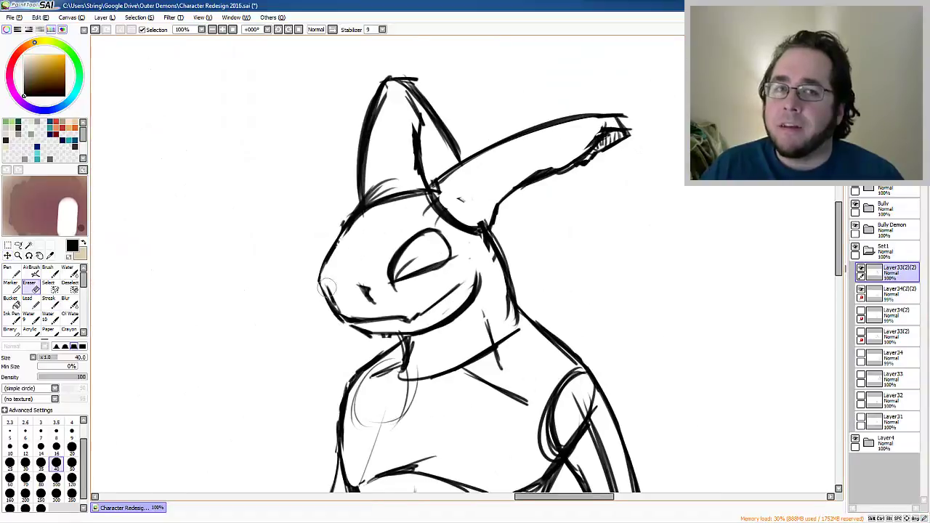
key("e")
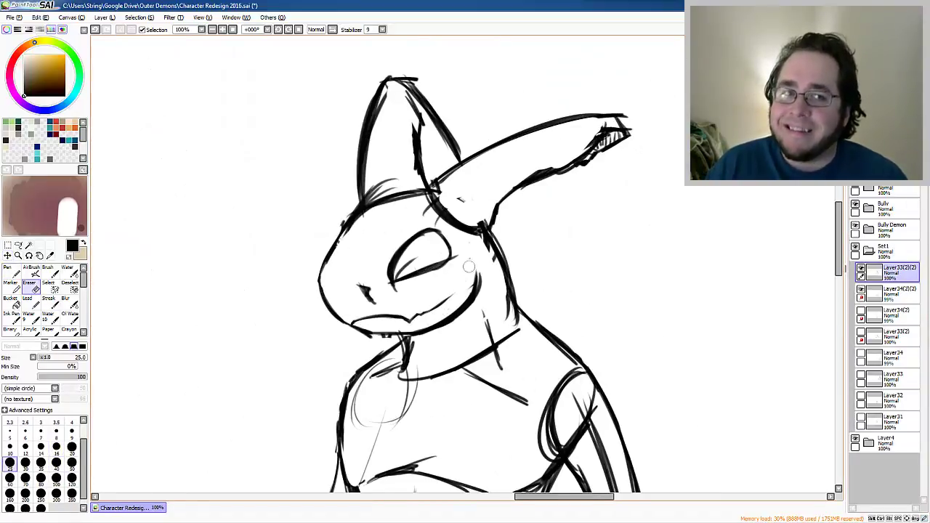
left_click_drag(364, 294, 370, 304)
key("n")
left_click_drag(321, 285, 348, 225)
Step: Redraw the closed eye as an open eye with a pupil
key("e")
left_click_drag(390, 287, 417, 237)
key("n")
key("e")
mouse_move(407, 269)
left_mouse_down()
mouse_move(445, 247)
mouse_move(396, 280)
mouse_move(411, 271)
left_mouse_up()
key("n")
key("e")
key("n")
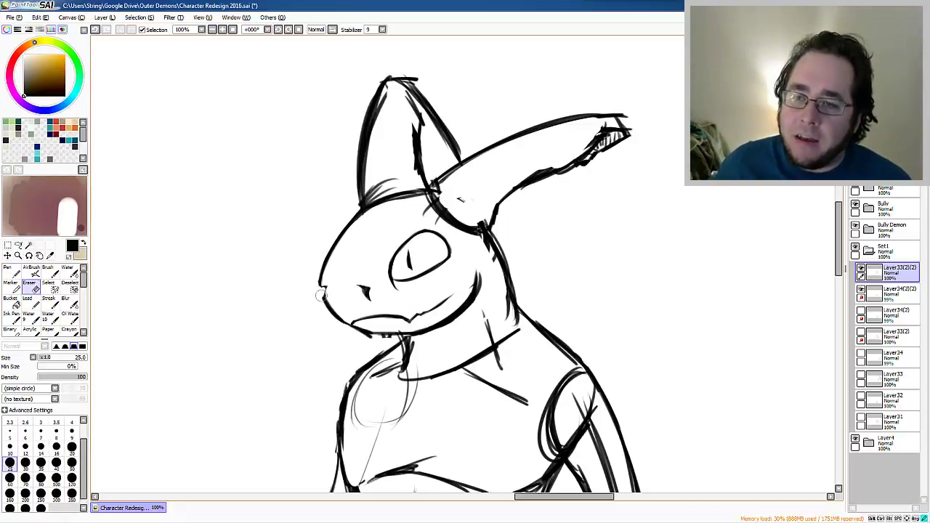
Step: Erase the old left ear outline
left_click_drag(425, 267, 328, 318)
key("e")
mouse_move(291, 140)
left_mouse_down()
mouse_move(263, 247)
mouse_move(309, 222)
left_mouse_up()
key("n")
key("e")
key("n")
key("e")
Step: Redraw the left ear with a thin, refined outer edge
left_click_drag(320, 182, 328, 233)
key("n")
mouse_move(305, 149)
left_mouse_down()
mouse_move(324, 226)
mouse_move(349, 204)
left_mouse_up()
key("e")
key("n")
left_click_drag(291, 131, 356, 171)
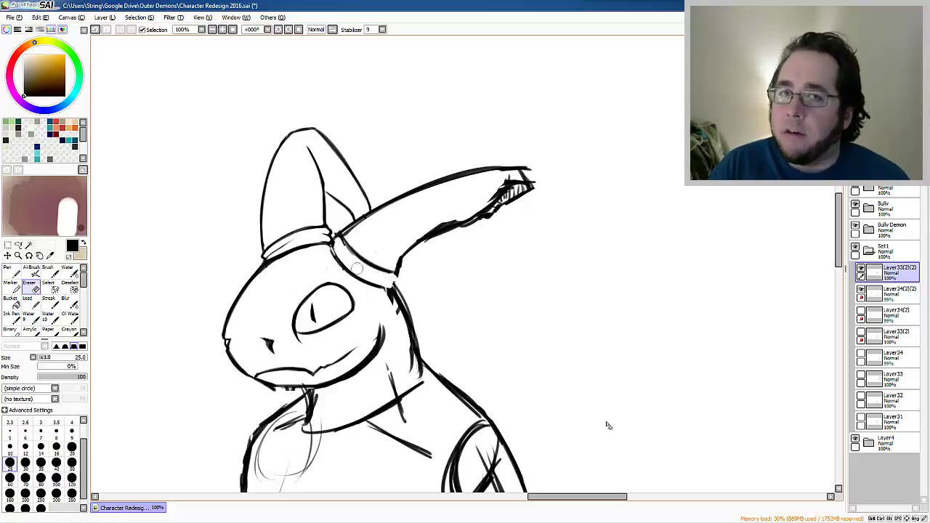
Step: Erase the neck's right-edge strokes and remove the long horizontal right ear
key("e")
left_click_drag(396, 291, 410, 367)
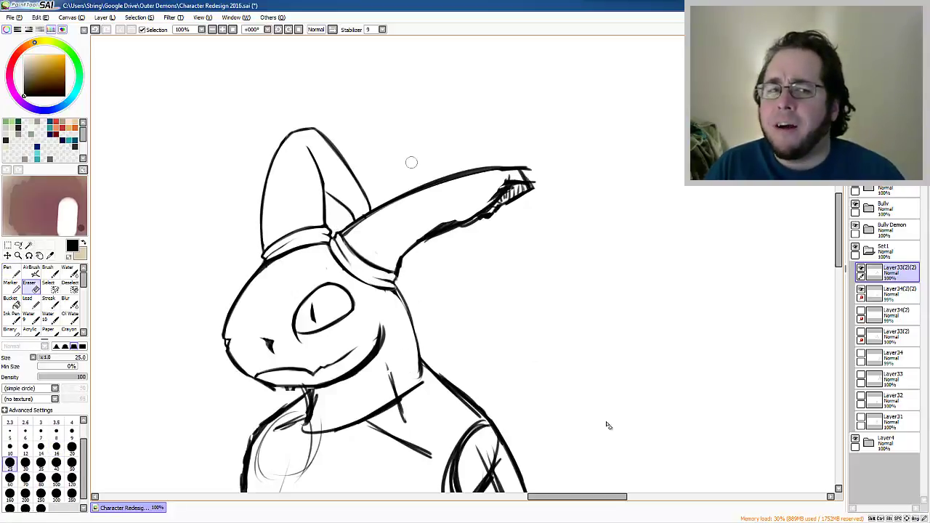
key("n")
left_click_drag(349, 239, 445, 149)
key("ctrl+z")
Step: Draw a new upright right ear with its outer edge, trimming extra strokes
left_click_drag(400, 265, 452, 156)
key("e")
left_click_drag(535, 182, 407, 247)
key("n")
mouse_move(425, 149)
left_mouse_down()
mouse_move(445, 142)
mouse_move(501, 298)
left_mouse_up()
left_click_drag(442, 196, 496, 323)
key("e")
left_click_drag(465, 159, 500, 338)
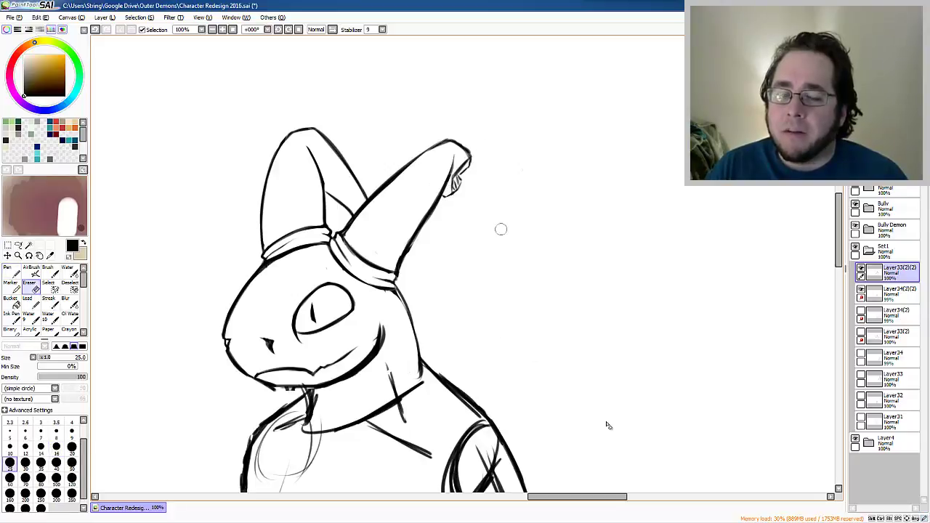
Step: Undo the stray chest and neck sketch strokes
scroll(608, 425, "down", 3)
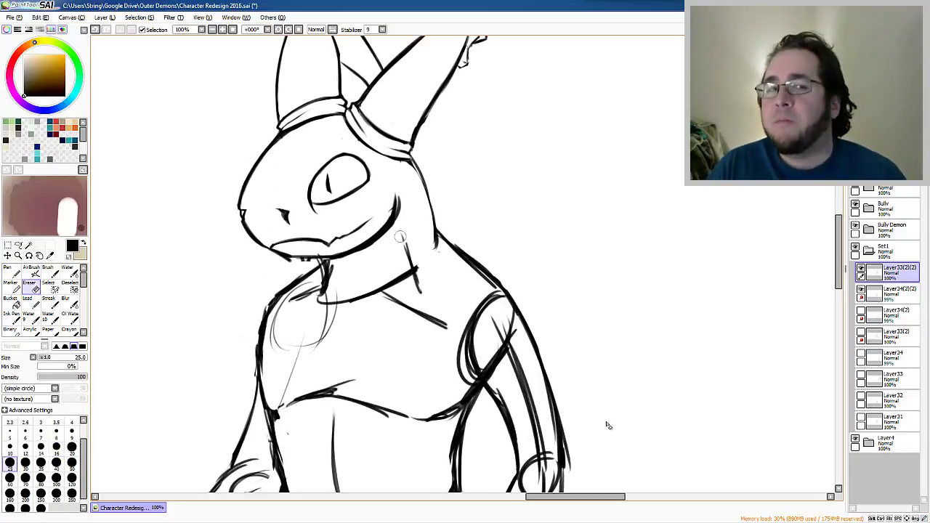
key("ctrl+z")
key("ctrl+z")
key("ctrl+z")
key("ctrl+z")
key("ctrl+z")
key("ctrl+z")
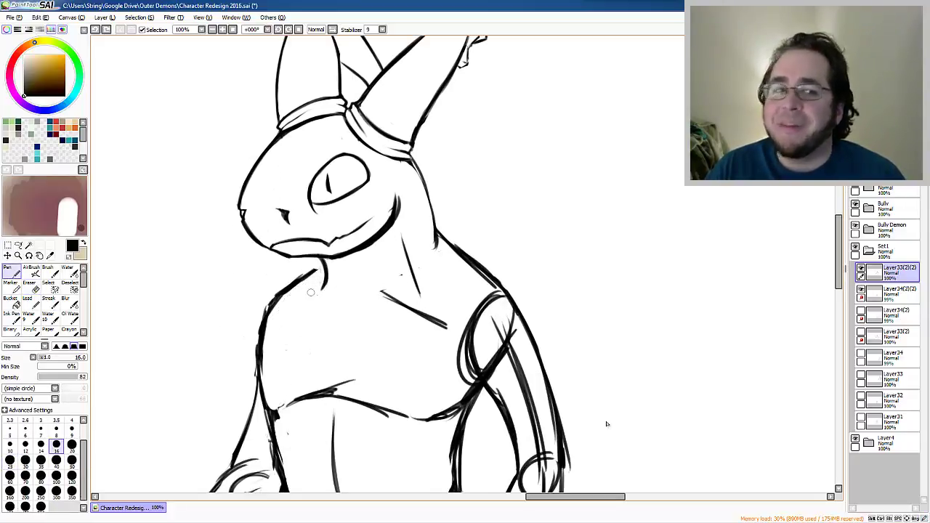
scroll(606, 424, "right", 3)
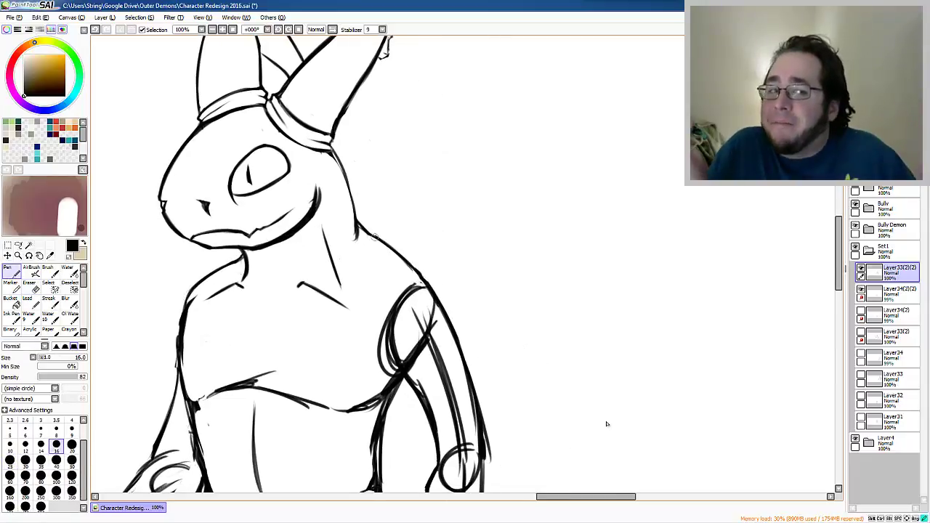
scroll(360, 253, "down", 4)
scroll(360, 253, "left", 2)
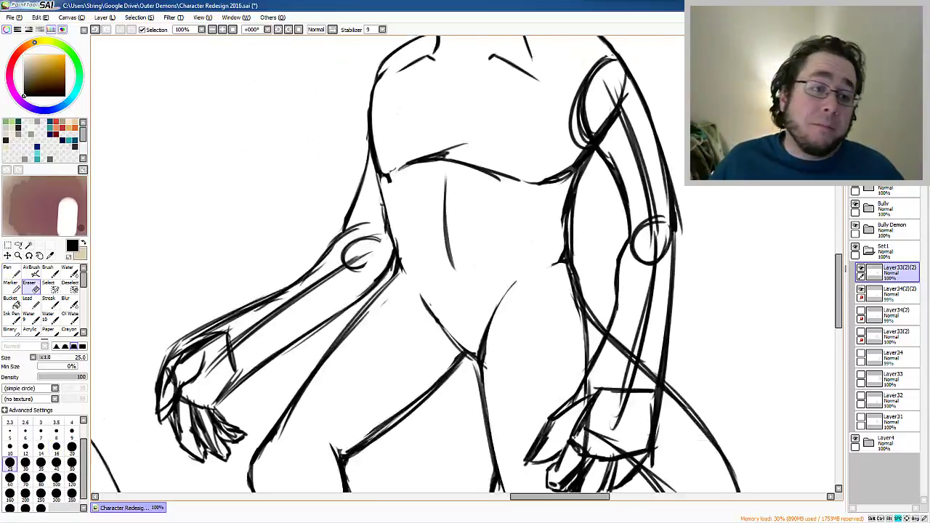
Step: Erase part of the chest line and stray arm segments, then redraw the chest stroke
key("e")
left_click_drag(359, 253, 368, 255)
left_click_drag(468, 249, 457, 319)
key("n")
left_click_drag(484, 249, 418, 268)
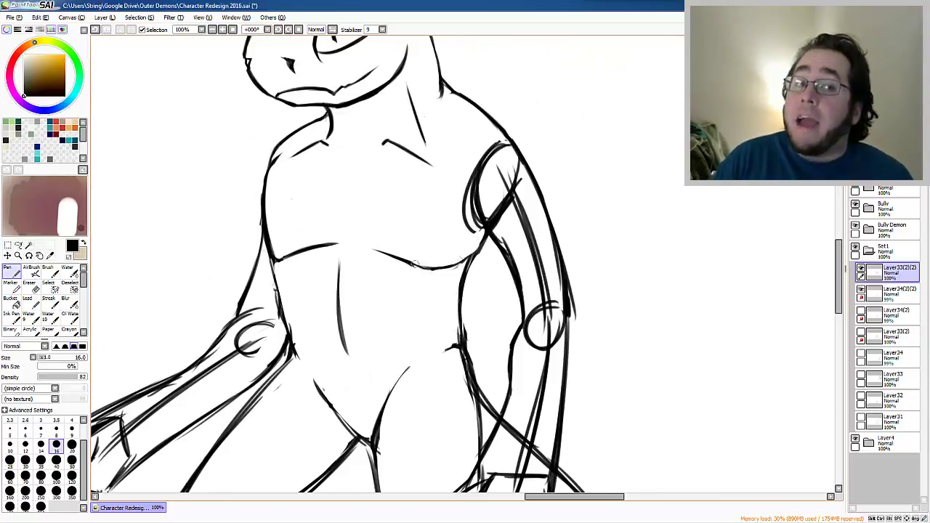
Step: Lighten the arm lines near the elbow and erase sketch lines on the hand and fingers
scroll(289, 342, "down", 3)
scroll(289, 342, "left", 3)
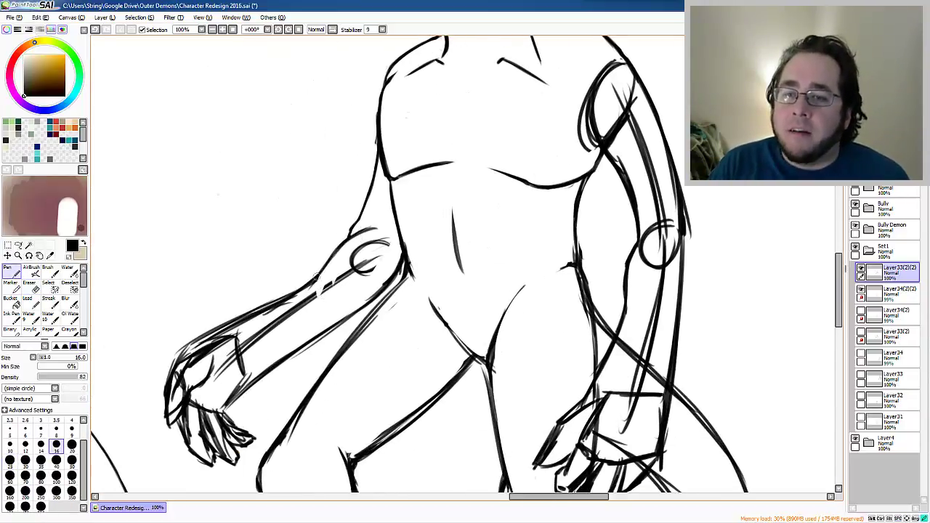
left_click_drag(344, 259, 233, 335)
scroll(239, 341, "down", 3)
scroll(240, 342, "left", 3)
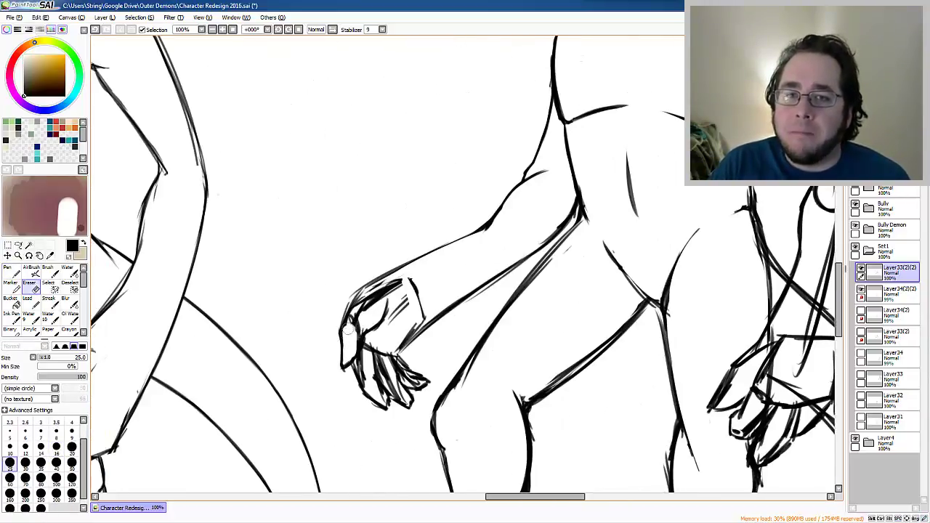
mouse_move(348, 333)
left_mouse_down()
mouse_move(377, 305)
mouse_move(400, 320)
mouse_move(386, 327)
left_mouse_up()
scroll(303, 303, "down", 3)
scroll(304, 304, "right", 2)
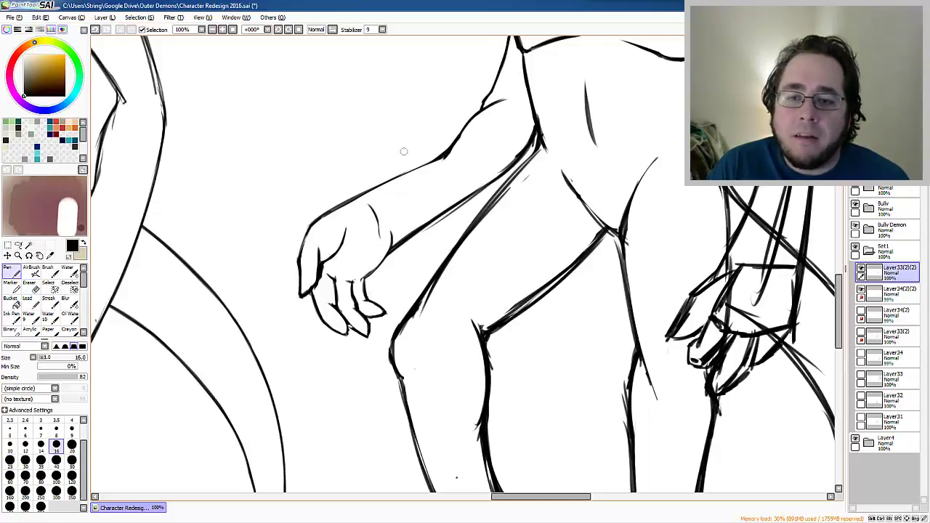
scroll(377, 226, "up", 5)
scroll(376, 226, "right", 5)
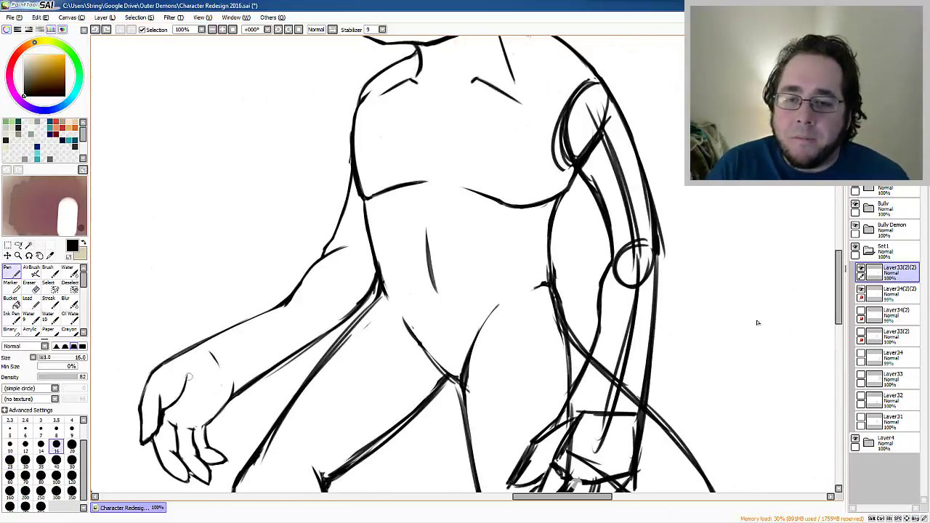
scroll(166, 403, "down", 3)
scroll(425, 284, "up", 7)
scroll(425, 285, "right", 5)
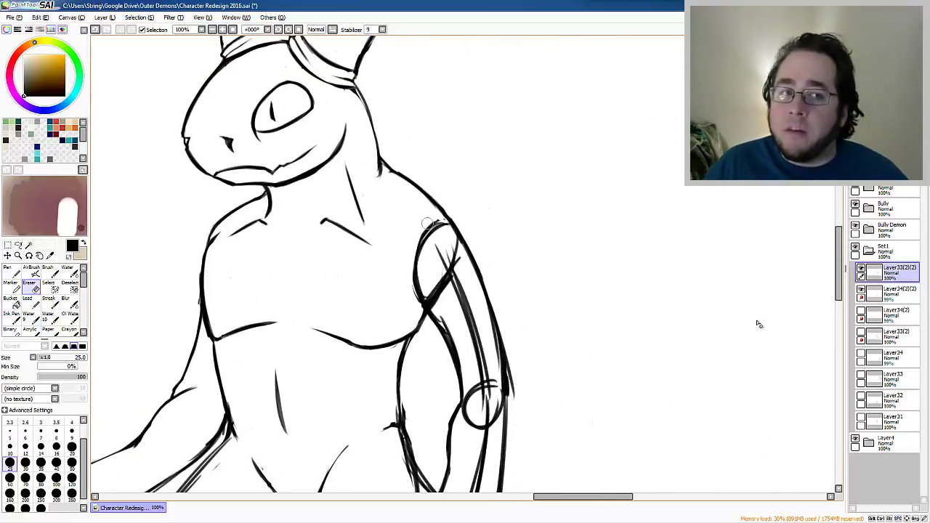
key("n")
scroll(429, 228, "down", 5)
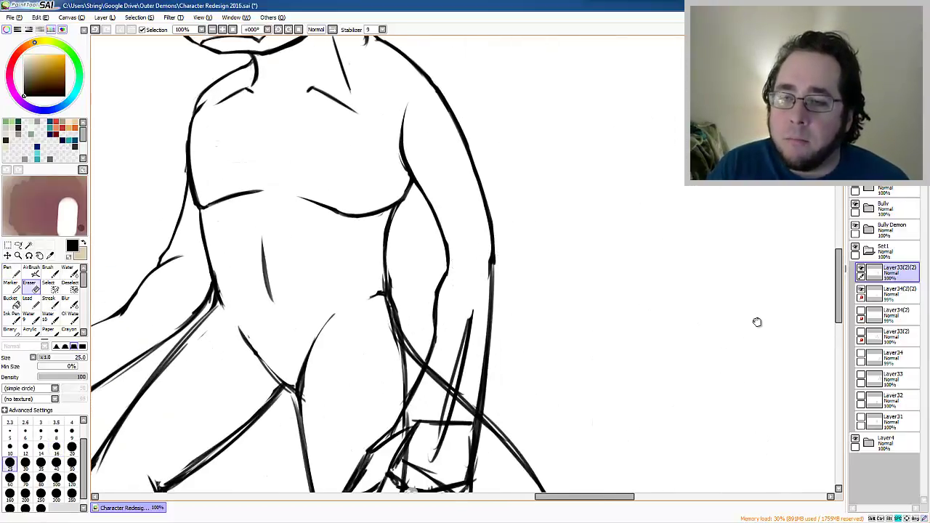
scroll(429, 227, "left", 3)
scroll(538, 247, "down", 2)
scroll(538, 248, "right", 3)
key("e")
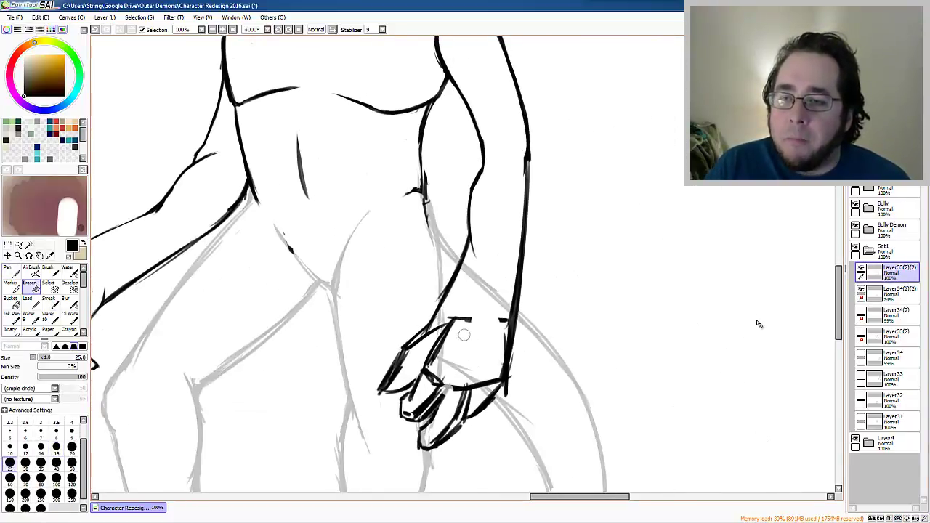
Step: Erase the overlapping thigh lines so the inked legs read as clean black strokes
scroll(757, 323, "down", 2)
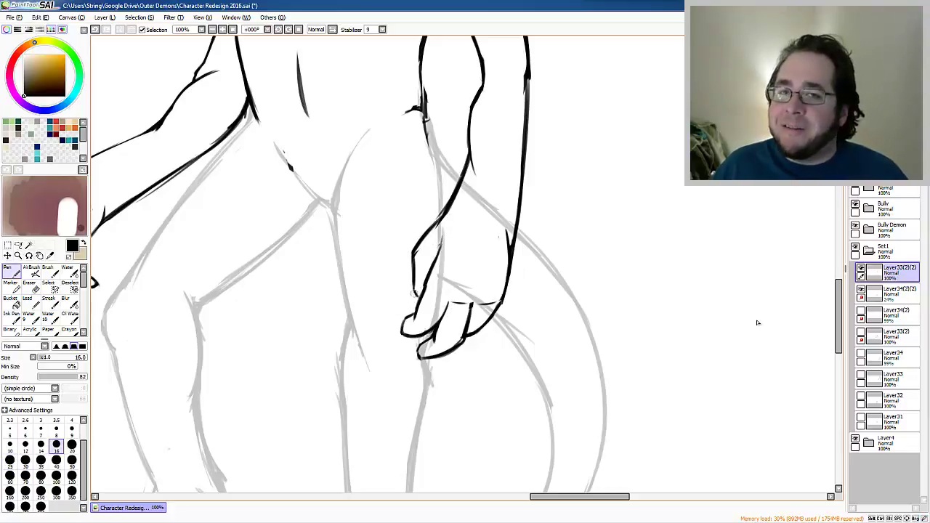
scroll(757, 323, "up", 5)
key("e")
scroll(758, 323, "down", 5)
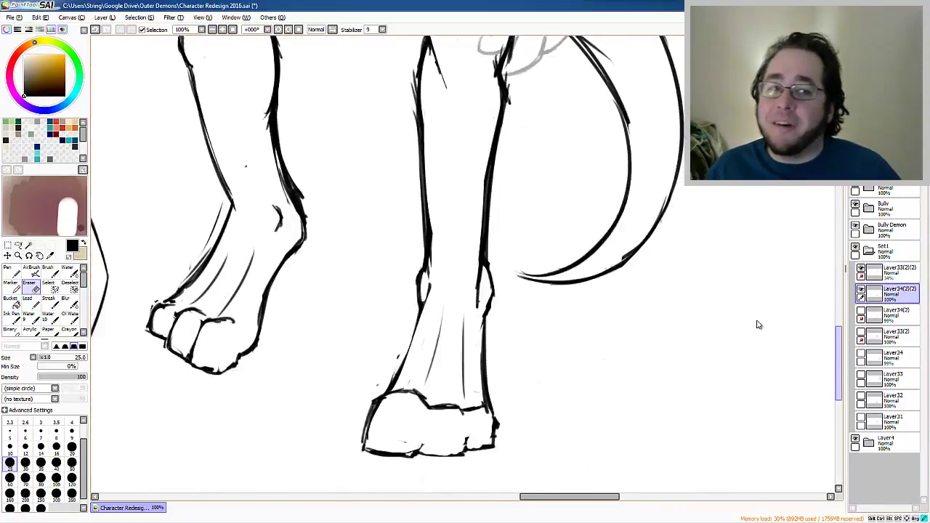
scroll(758, 322, "up", 5)
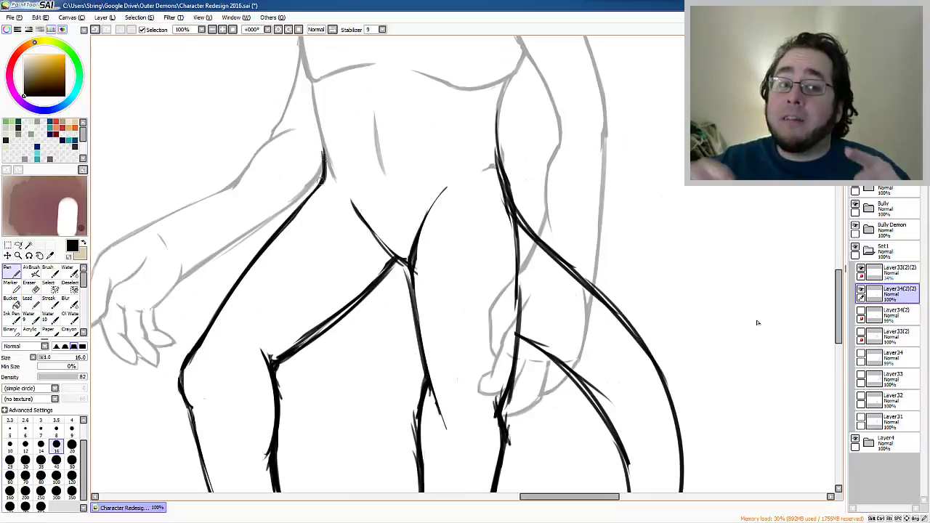
key("e")
scroll(757, 323, "down", 3)
scroll(758, 323, "up", 2)
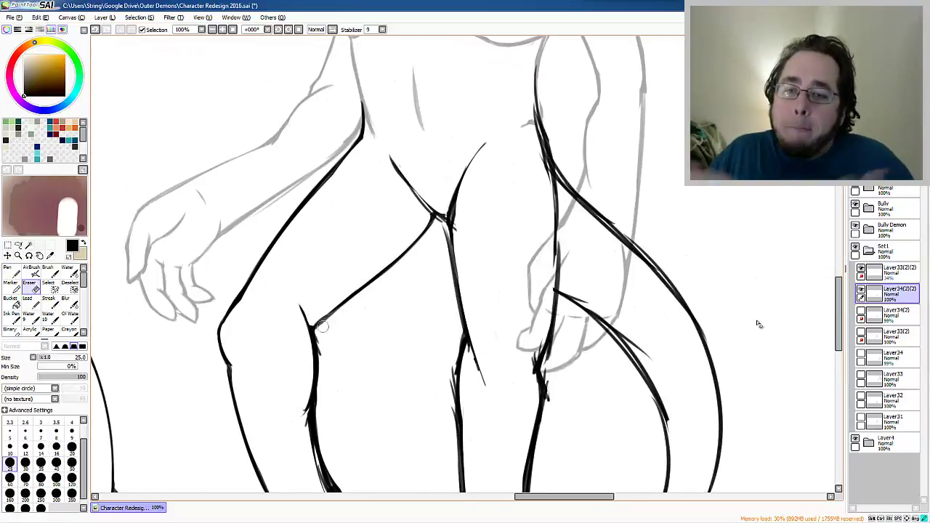
key("n")
scroll(757, 322, "down", 3)
Step: Ink the lower legs and erase stray lines around the foot
left_click_drag(843, 292, 844, 317)
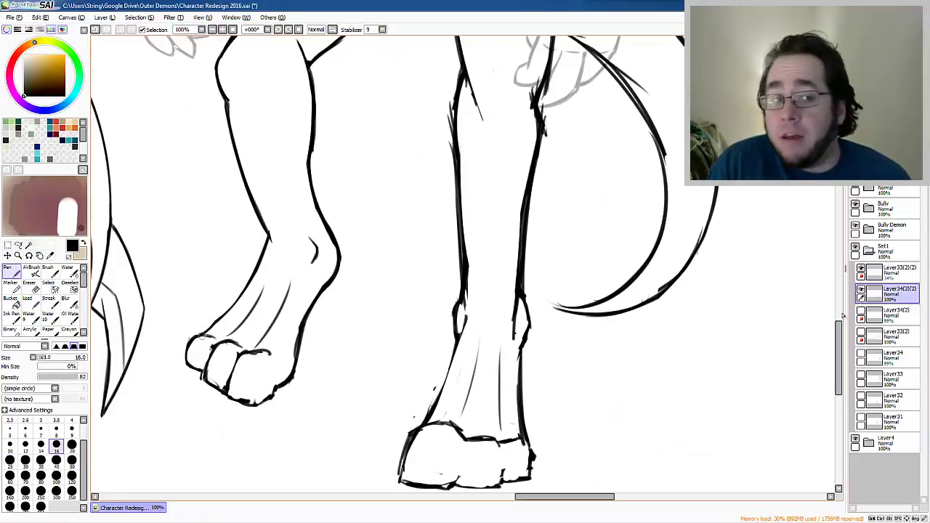
key("e")
scroll(844, 317, "down", 1)
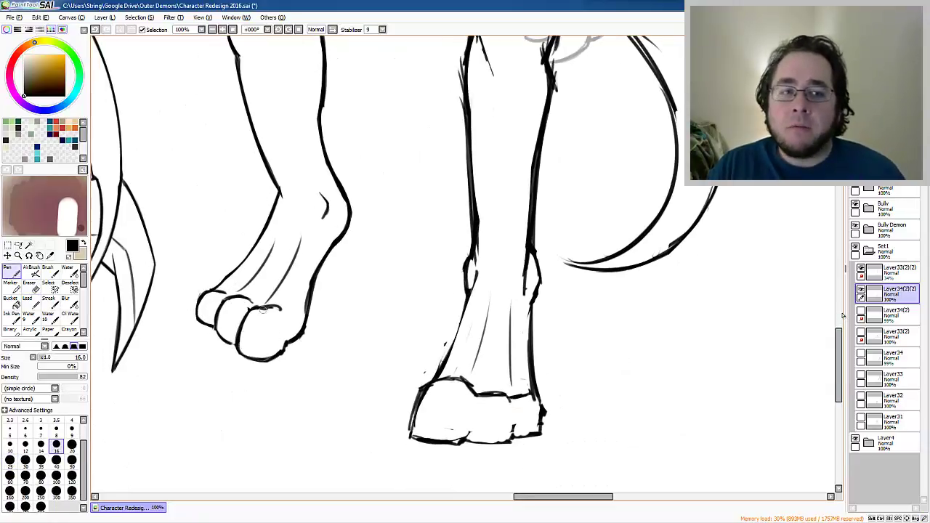
scroll(843, 315, "up", 10)
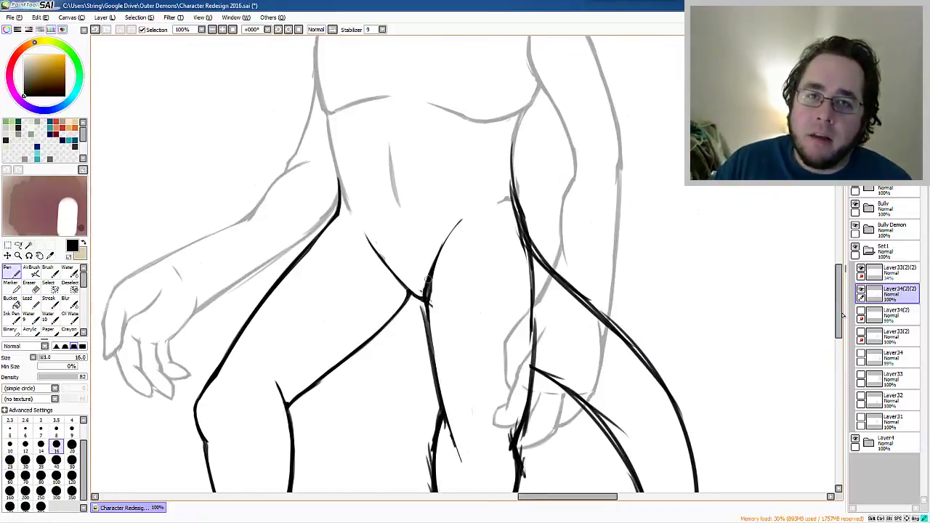
key("n")
scroll(843, 317, "down", 6)
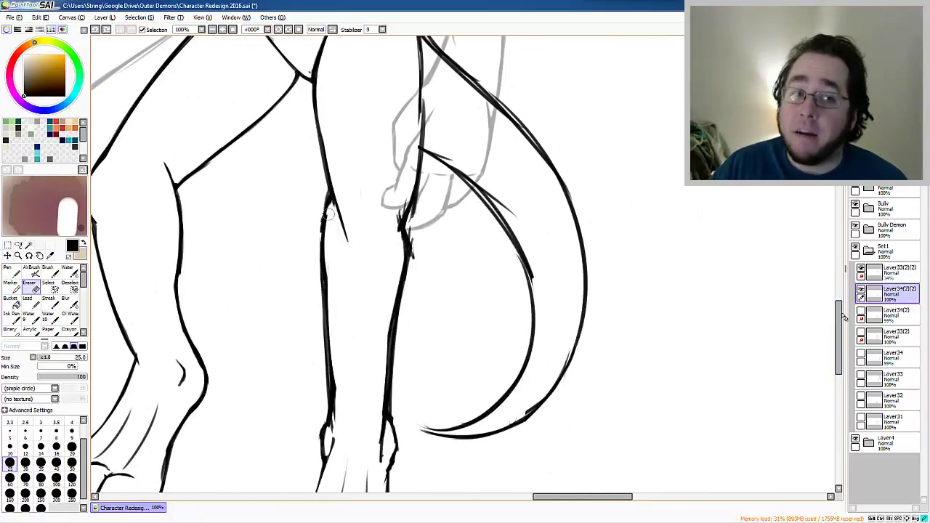
scroll(844, 314, "down", 4)
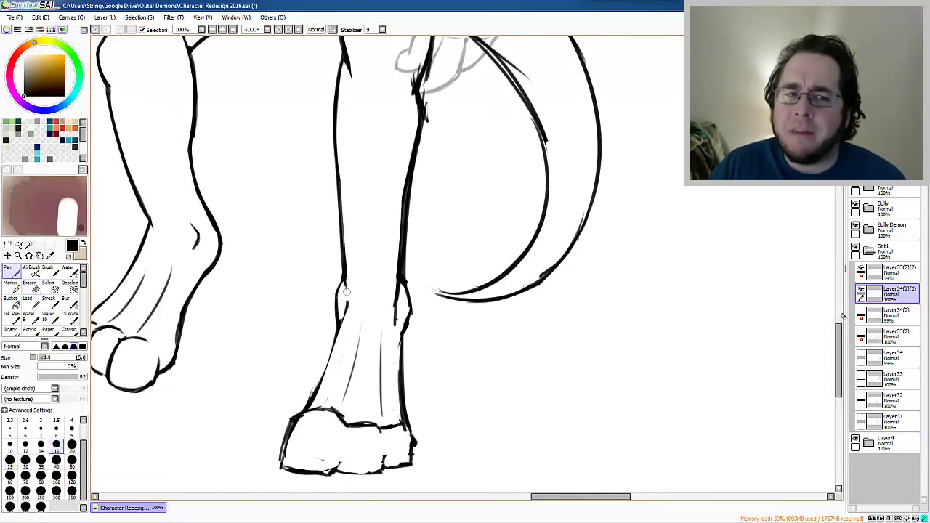
scroll(336, 337, "down", 4)
Step: Redraw the hoof as three rounded toes, erasing the old hoof lines
left_click_drag(330, 346, 287, 398)
key("e")
left_click_drag(324, 348, 294, 391)
key("n")
left_click_drag(361, 354, 373, 394)
key("e")
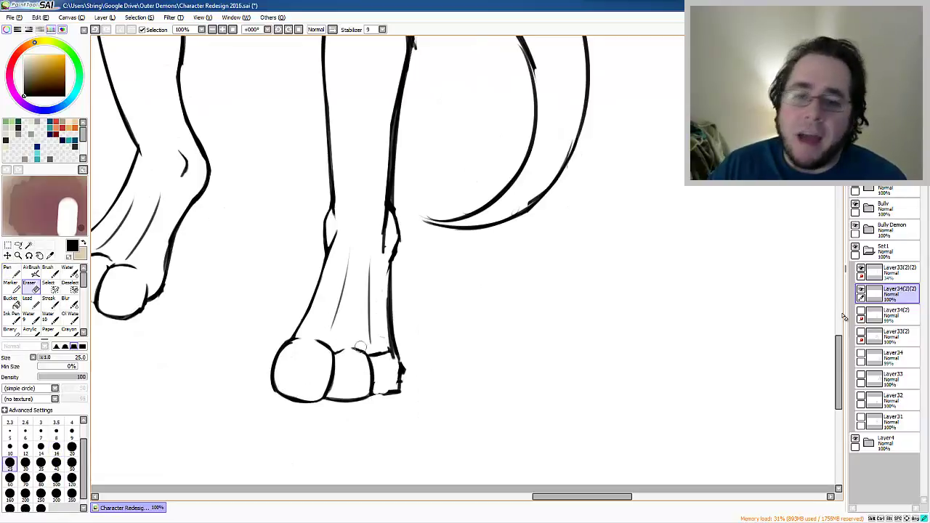
key("n")
key("e")
left_click_drag(398, 360, 396, 391)
key("n")
key("e")
Step: On layer Layer33(2)(2), erase and undo the old tail strokes
scroll(384, 304, "up", 2)
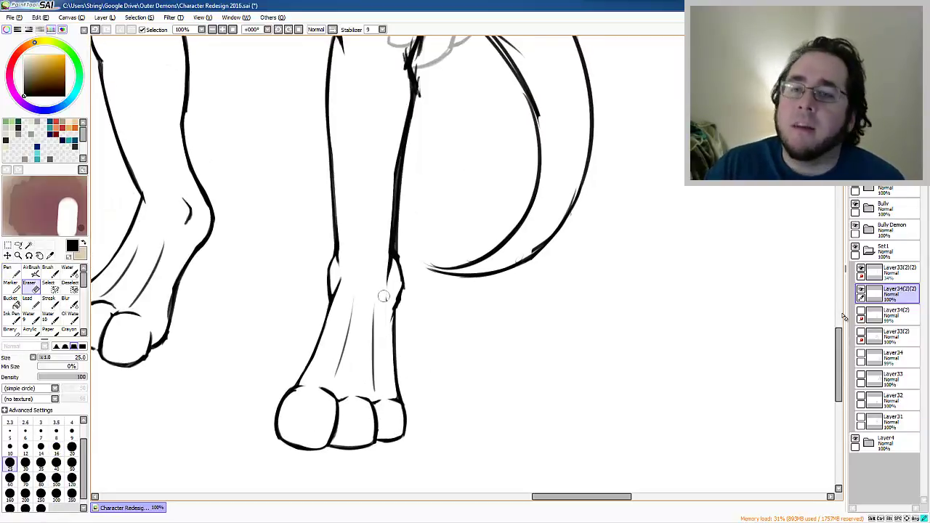
scroll(465, 268, "up", 3)
key("n")
scroll(465, 269, "up", 2)
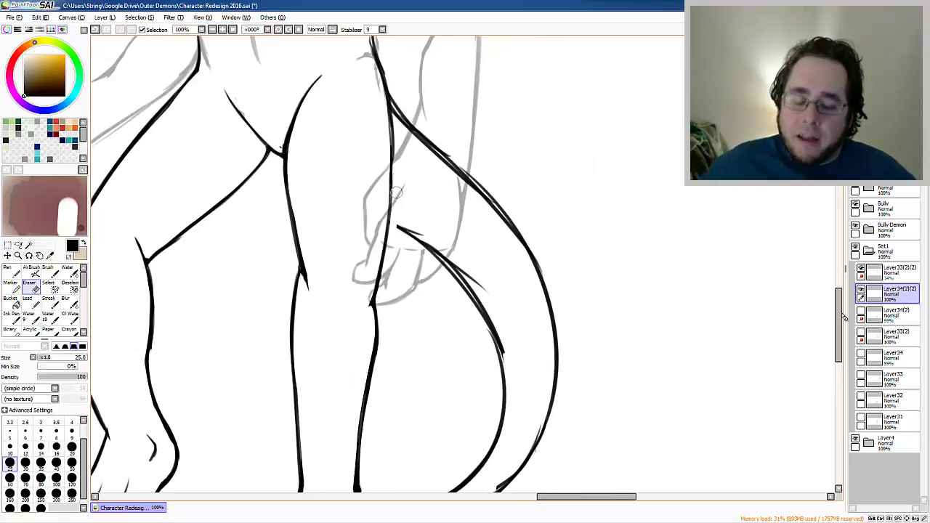
scroll(465, 268, "down", 5)
scroll(843, 316, "up", 3)
scroll(843, 316, "down", 1)
left_click(895, 270)
key("e")
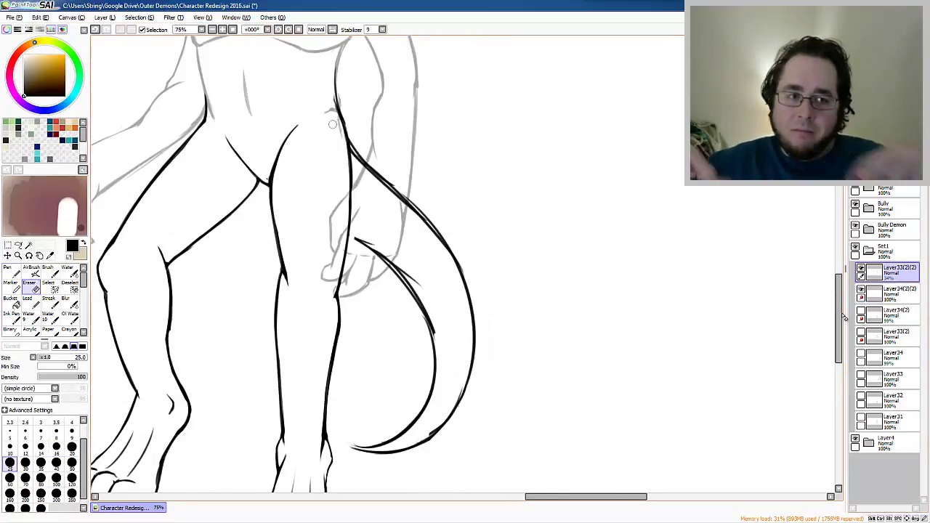
scroll(843, 317, "up", 5)
scroll(843, 317, "down", 5)
key("ctrl+z")
key("ctrl+z")
key("ctrl+z")
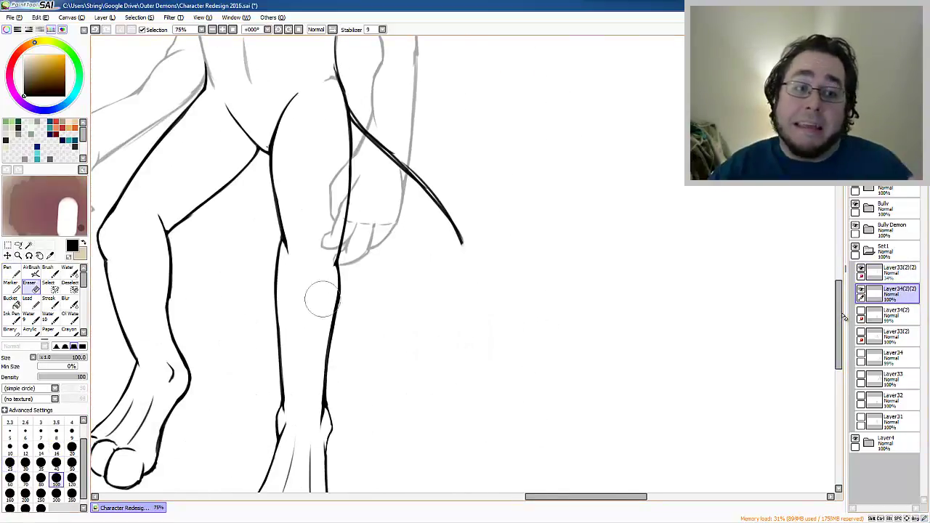
Step: On a new layer with the view rotated, draw the tail's outer and inner edges
key("n")
key("ctrl+shift+n")
scroll(307, 260, "down", 1)
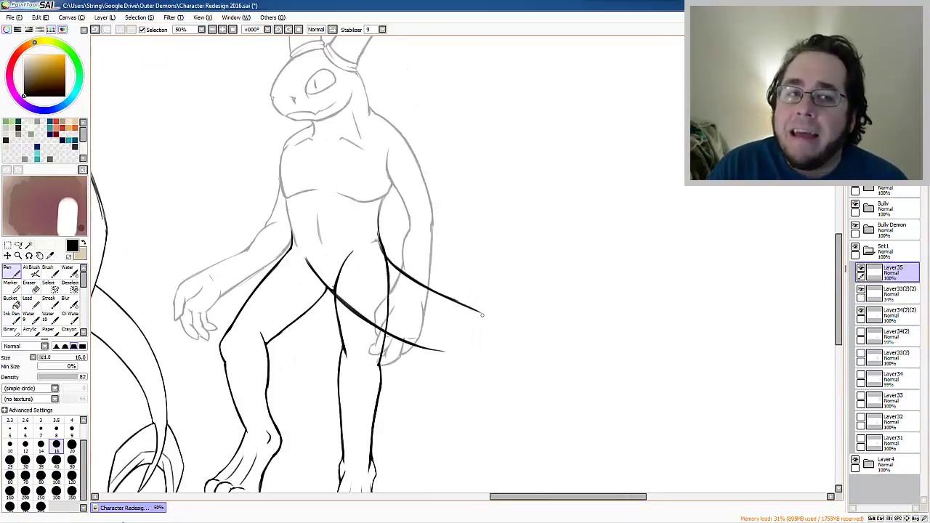
scroll(487, 451, "down", 2)
key("ctrl+z")
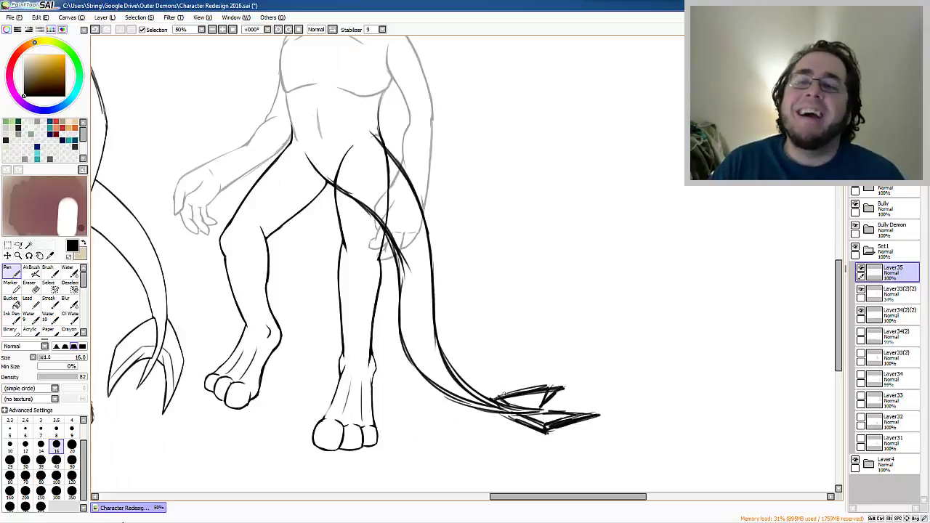
scroll(502, 396, "up", 2)
mouse_move(407, 305)
left_mouse_down()
mouse_move(481, 201)
mouse_move(480, 173)
mouse_move(509, 385)
left_mouse_up()
key("ctrl+z")
left_click_drag(480, 335, 581, 447)
left_click_drag(524, 407, 479, 447)
key("ctrl+z")
mouse_move(480, 327)
left_mouse_down()
mouse_move(522, 441)
mouse_move(398, 312)
left_mouse_up()
Step: Draw the spade tip's left edge and upper barb, resetting the view upright
key("e")
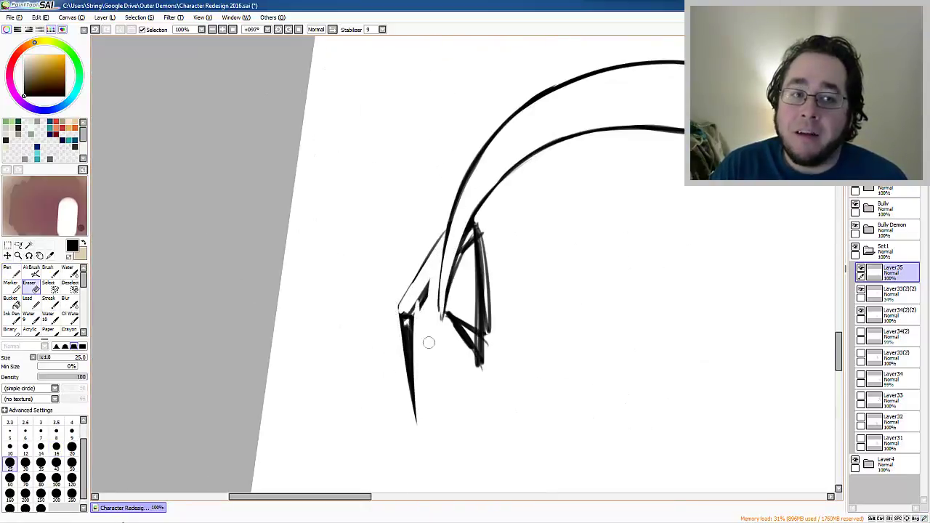
key("ctrl+z")
key("n")
left_click_drag(447, 234, 397, 314)
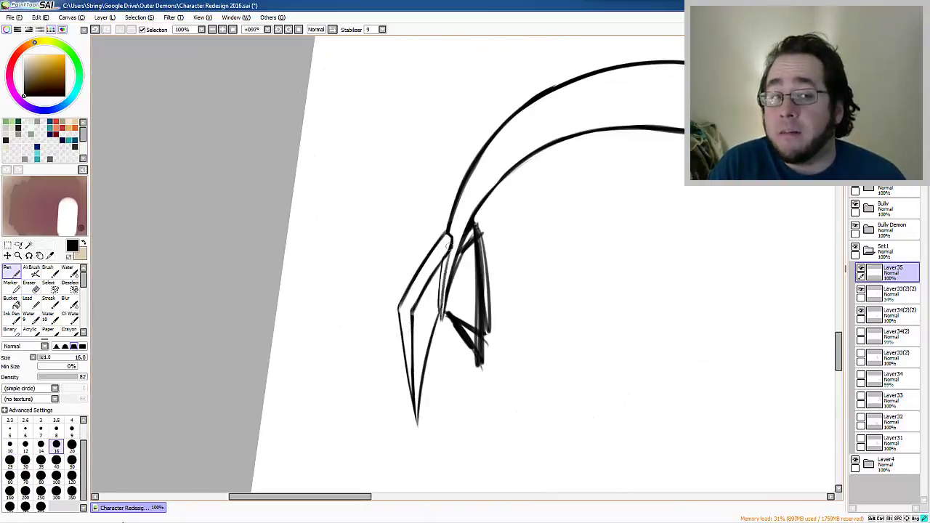
key("Home")
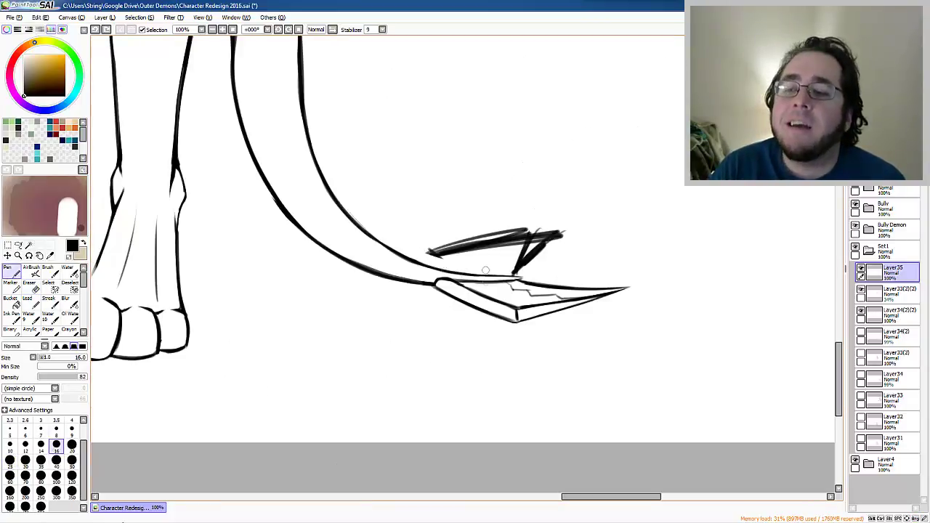
key("ctrl+z")
left_click_drag(427, 254, 543, 240)
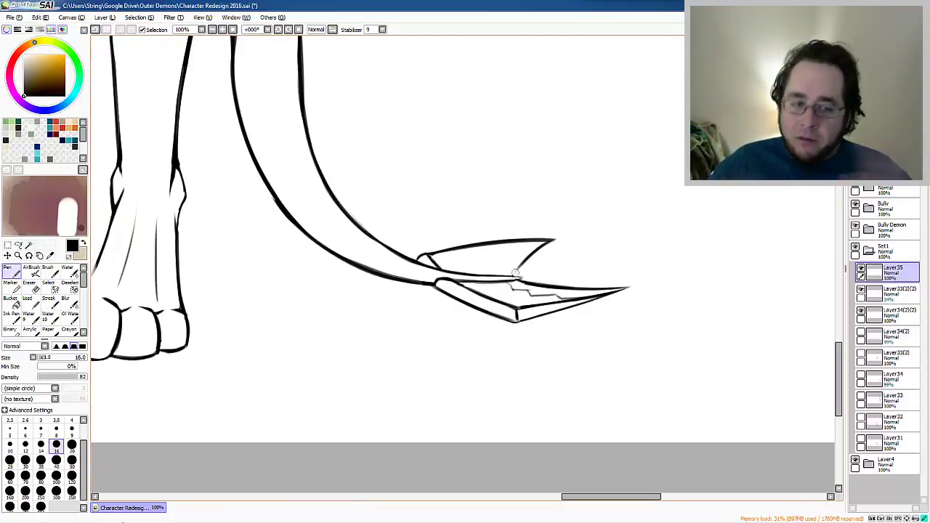
key("ctrl+minus")
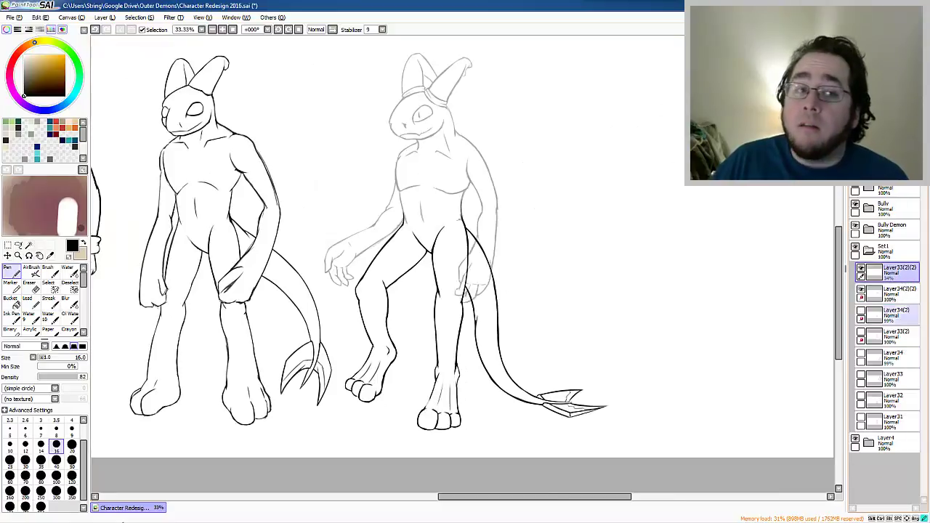
Step: Zoom out to show all four characters and rename the Set1 folder to 'Good Demon'
key("ctrl+plus")
key("ctrl+plus")
key("ctrl+plus")
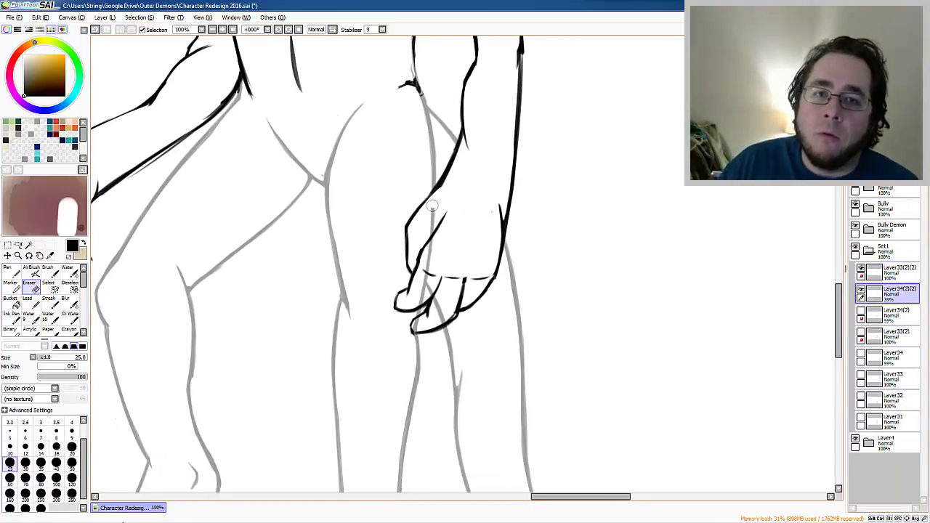
key("ctrl+minus")
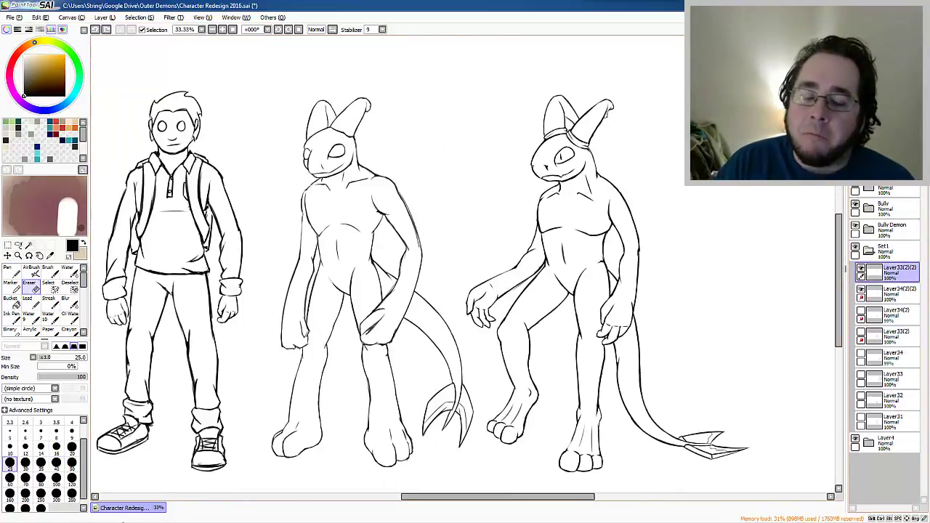
key("ctrl+minus")
double_click(883, 251)
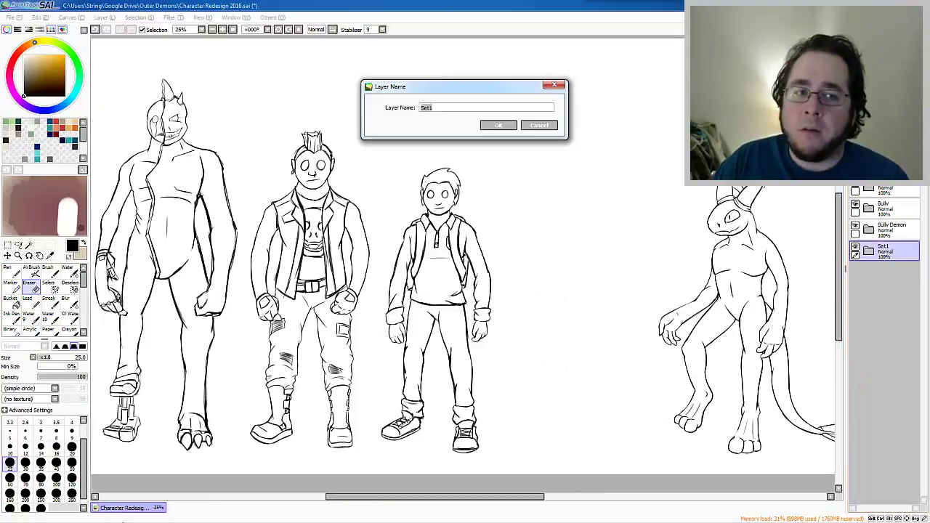
type("Good Demon")
key("Return")
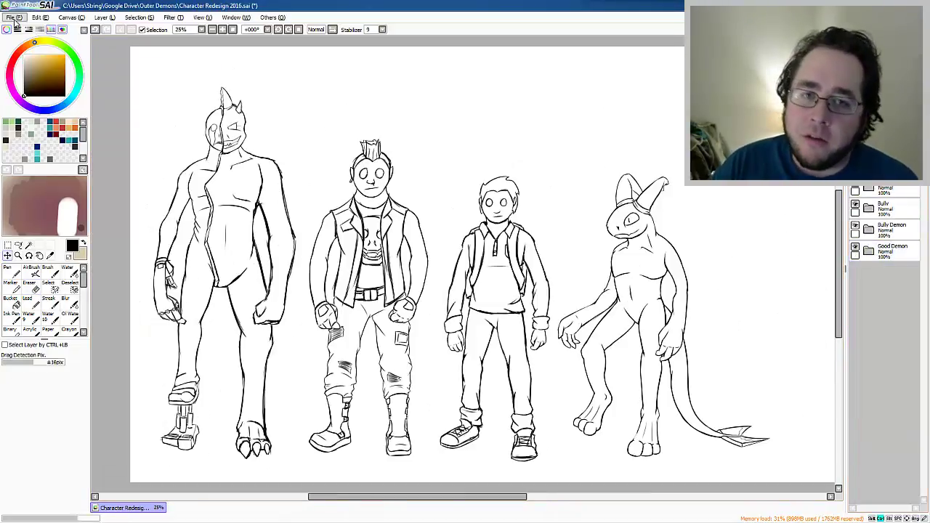
Step: Check the canvas size under Canvas > Change Canvas Size, then cancel
key("ctrl+t")
left_click(68, 17)
left_click(104, 37)
type("2")
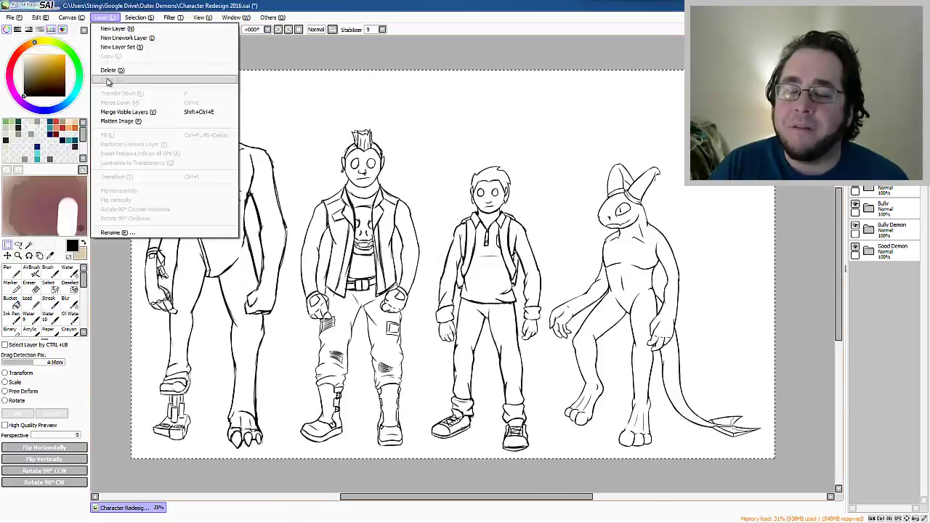
left_click(109, 79)
Step: Save a copy of the file as 'Character Redesign 2016a.sai'
left_click(242, 216)
key("ctrl+shift+s")
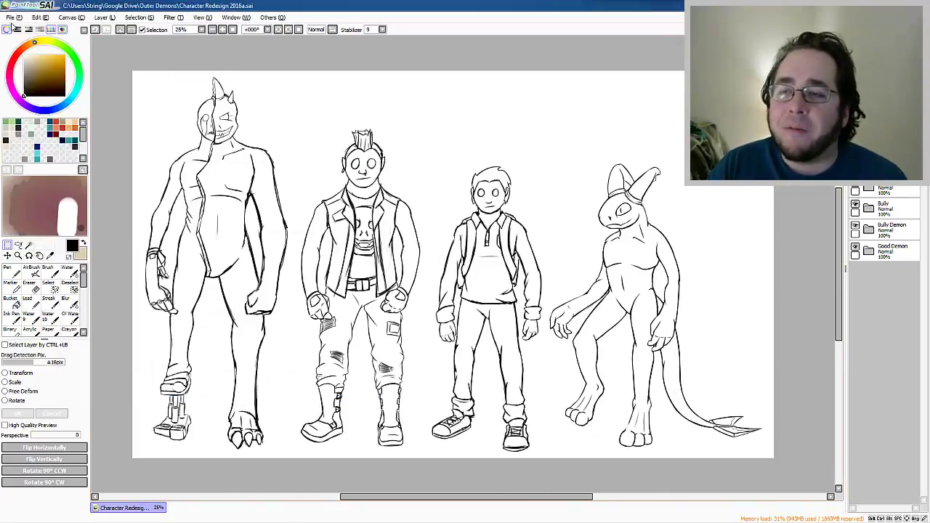
key("ctrl+shift+s")
key("Return")
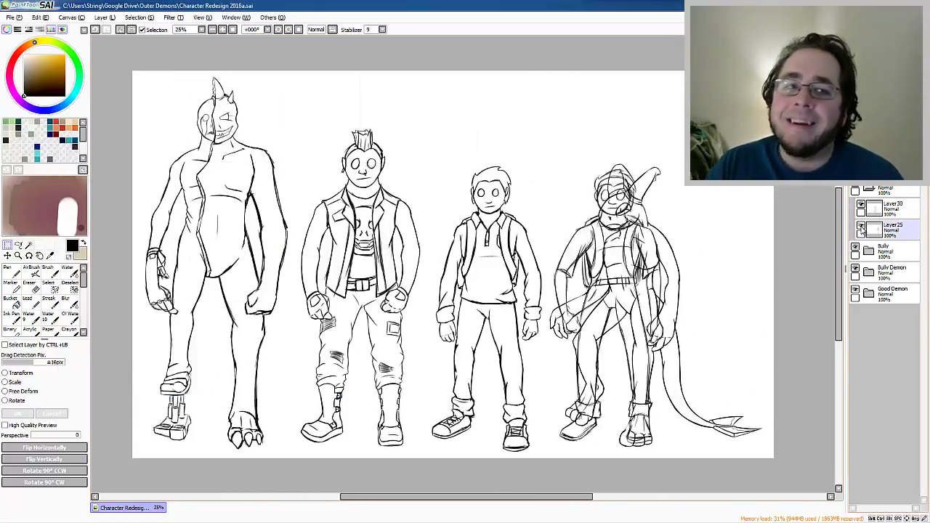